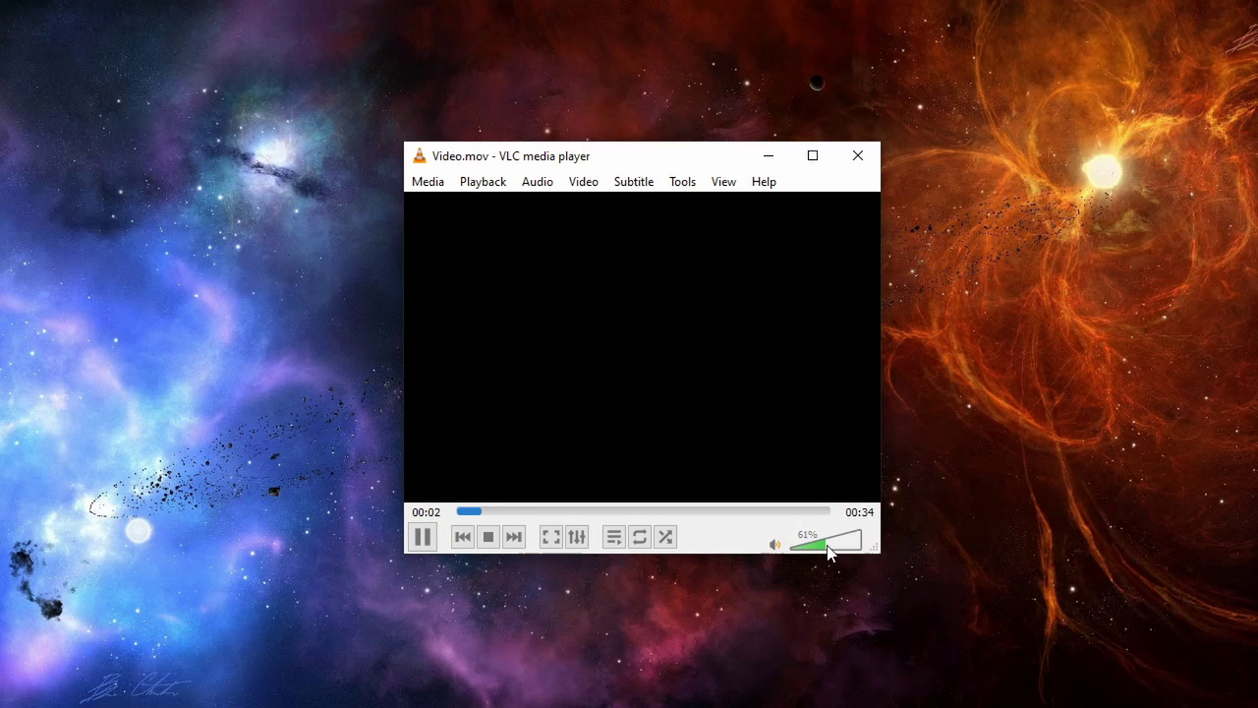
- Adjust the playback volume of the playing video
mouse_move(828, 552)
left_mouse_down()
mouse_move(865, 553)
mouse_move(821, 554)
left_mouse_up()
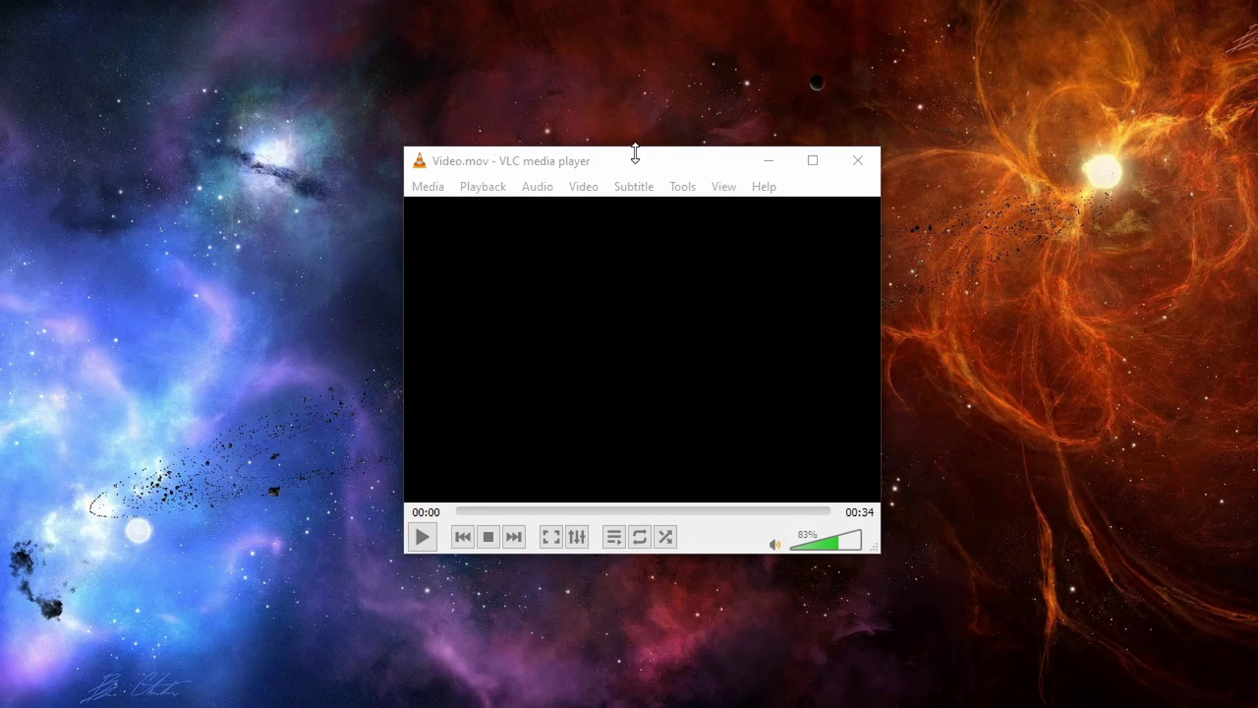
- Make sure Enable video and Window decorations are on in the video preferences, save them, and test playback of Video.mov
left_click(682, 190)
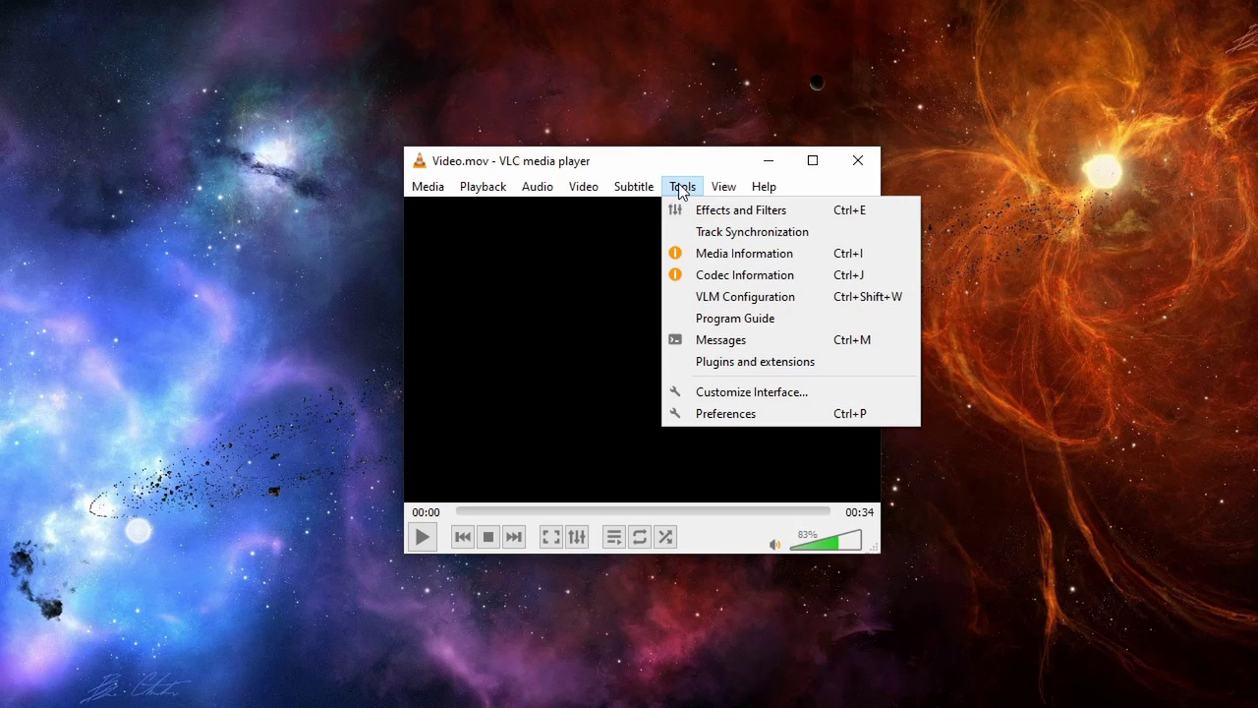
left_click(706, 414)
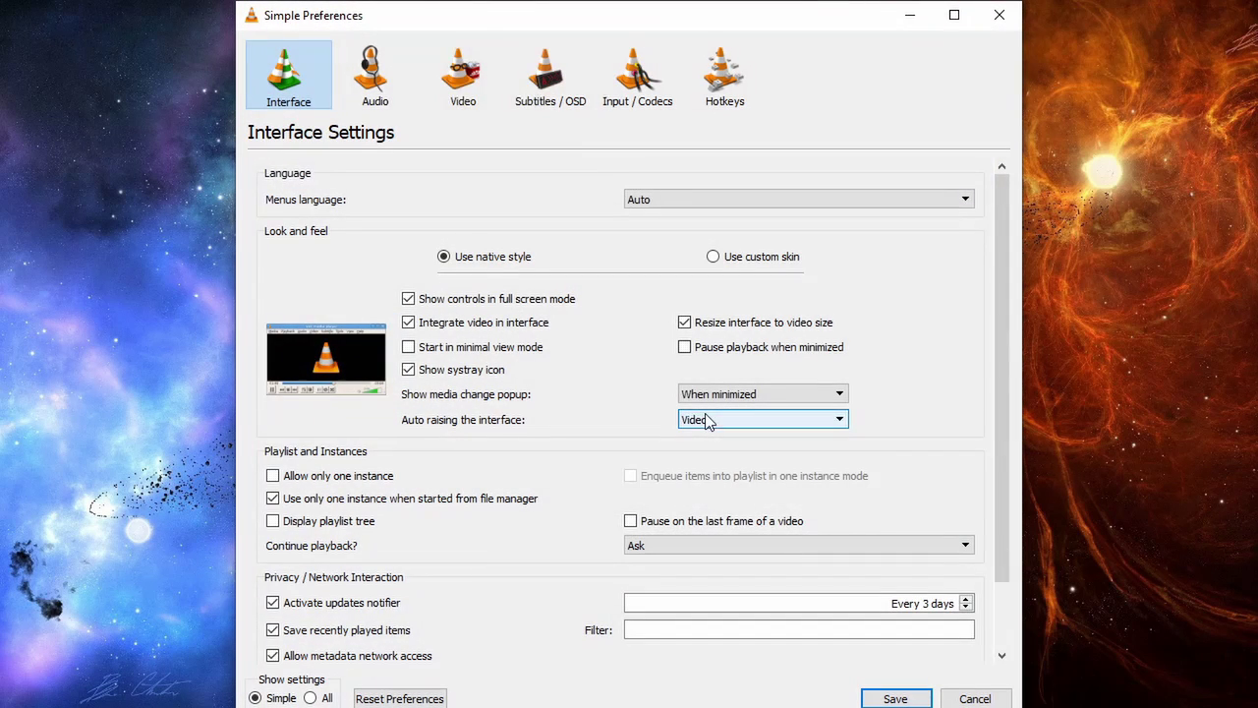
left_click(463, 74)
left_click(264, 175)
left_click(263, 175)
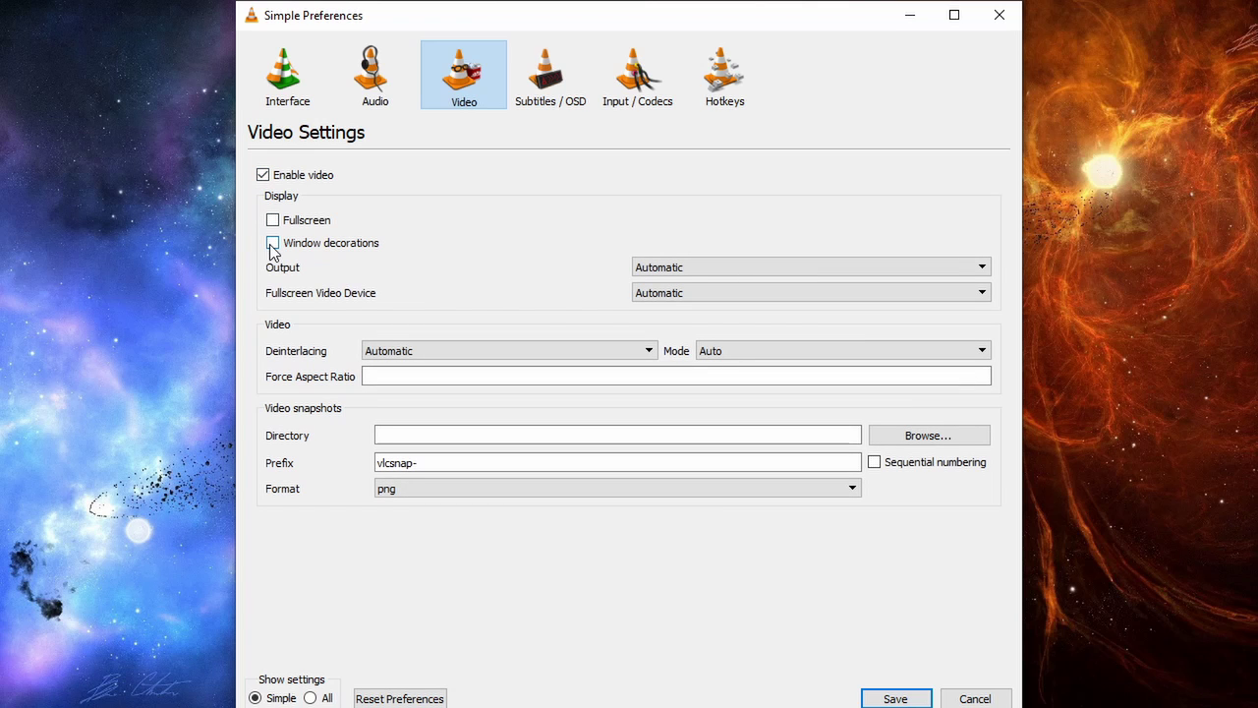
left_click(272, 244)
left_click(895, 699)
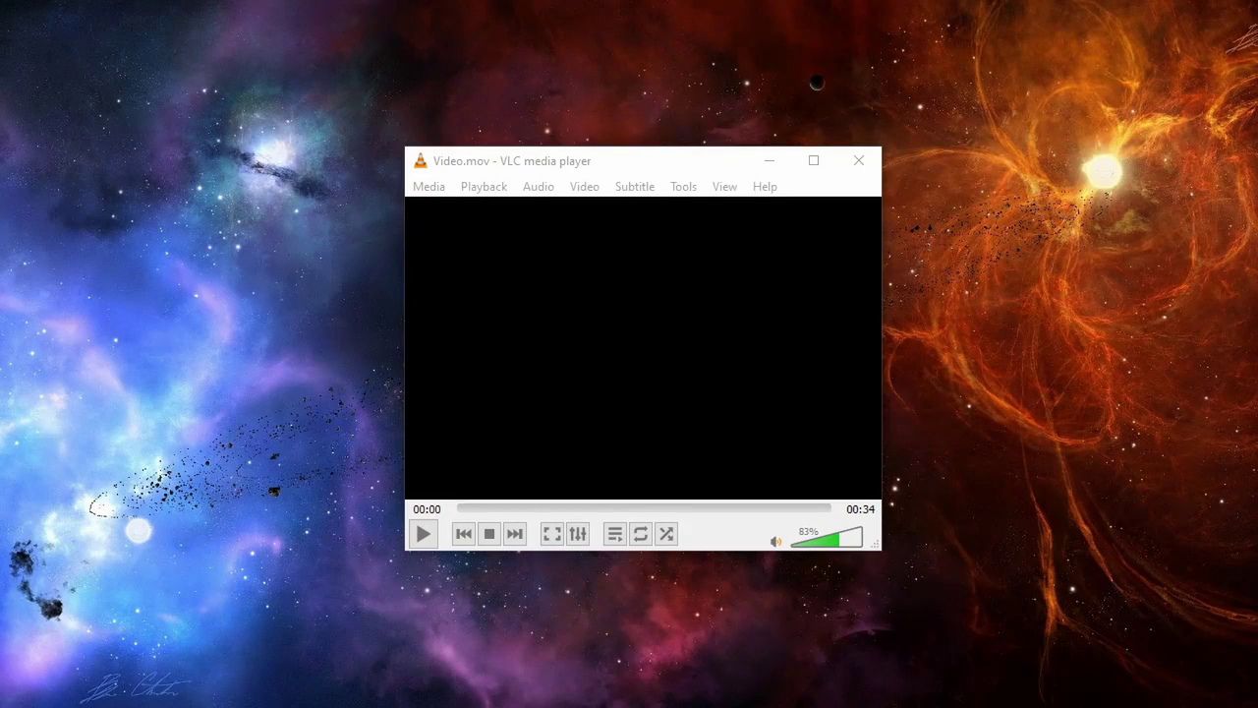
left_click(424, 534)
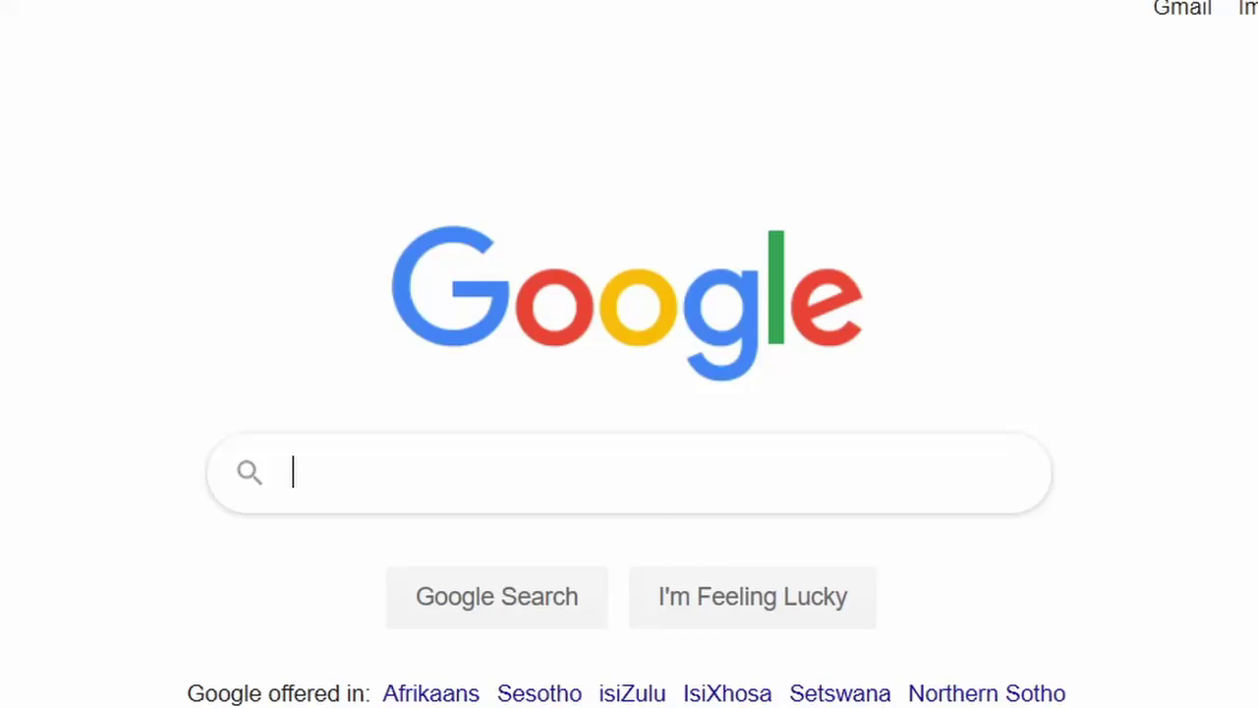
- In the web browser, search Google for "vlc media player"
left_click(340, 472)
type("vlc media player")
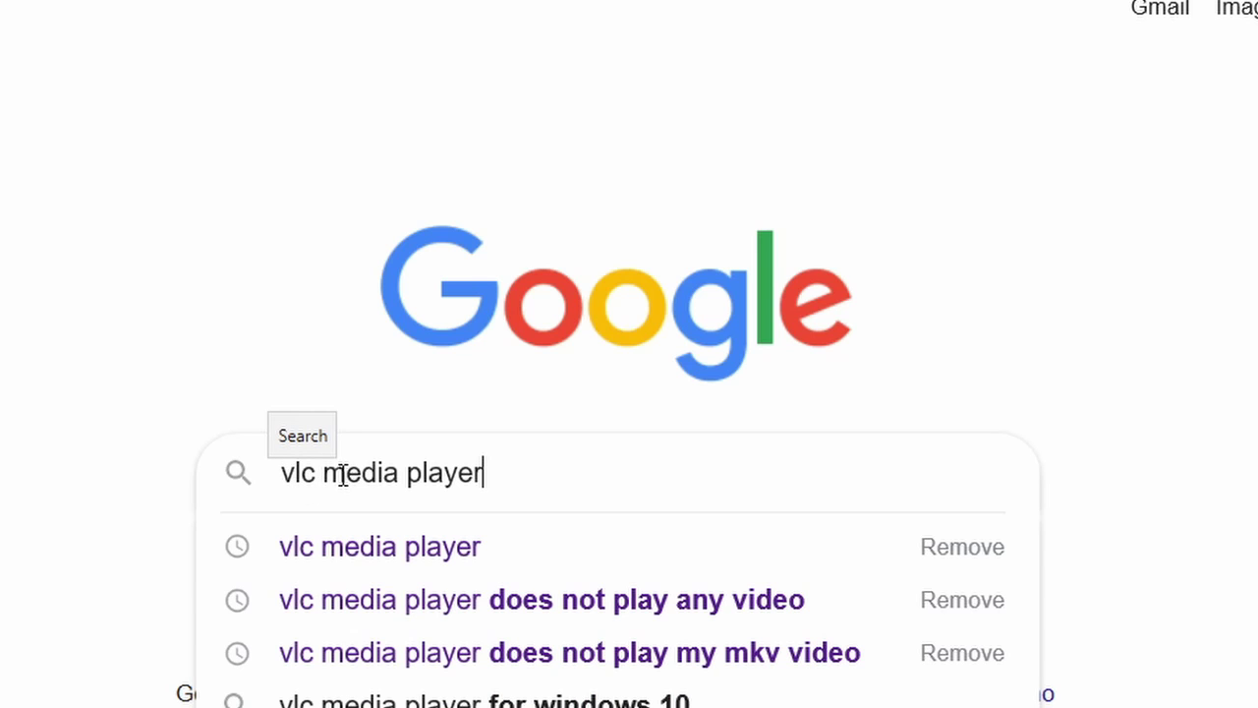
key("Return")
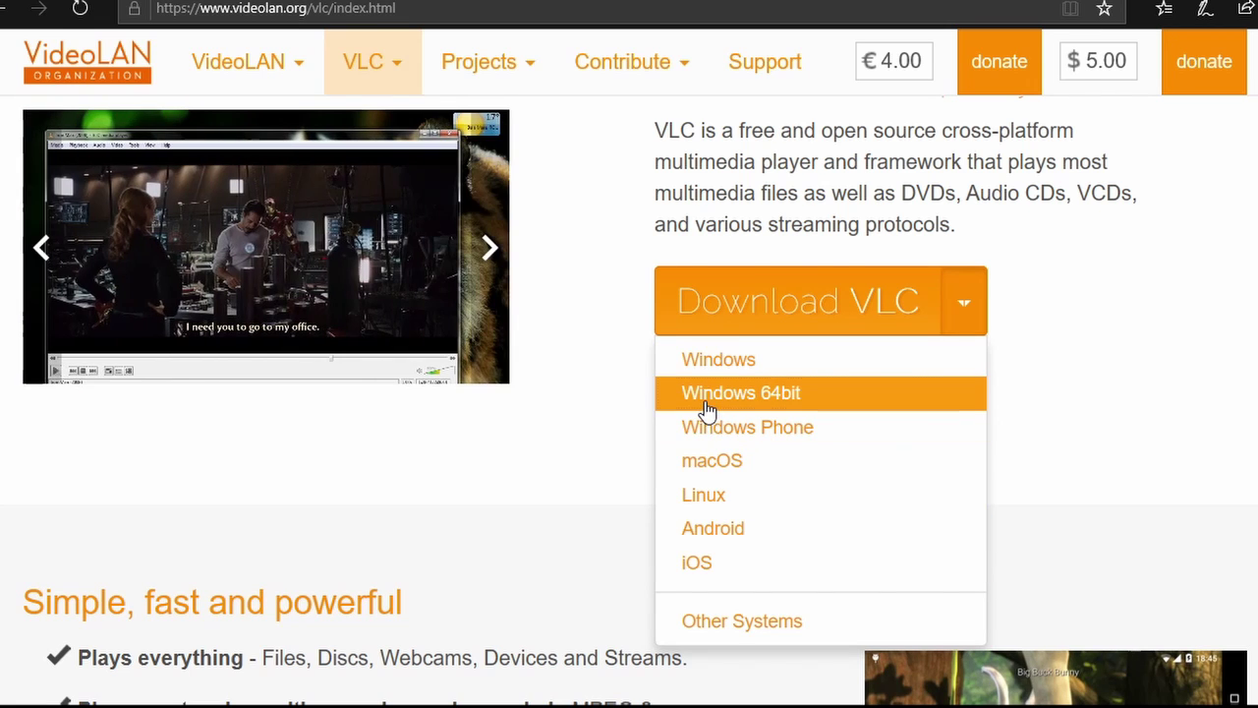
- Download the Windows 64bit version of VLC from the VideoLAN site and save the installer vlc-3.0.8-win64.exe
left_click(707, 407)
left_click(934, 671)
left_click(863, 645)
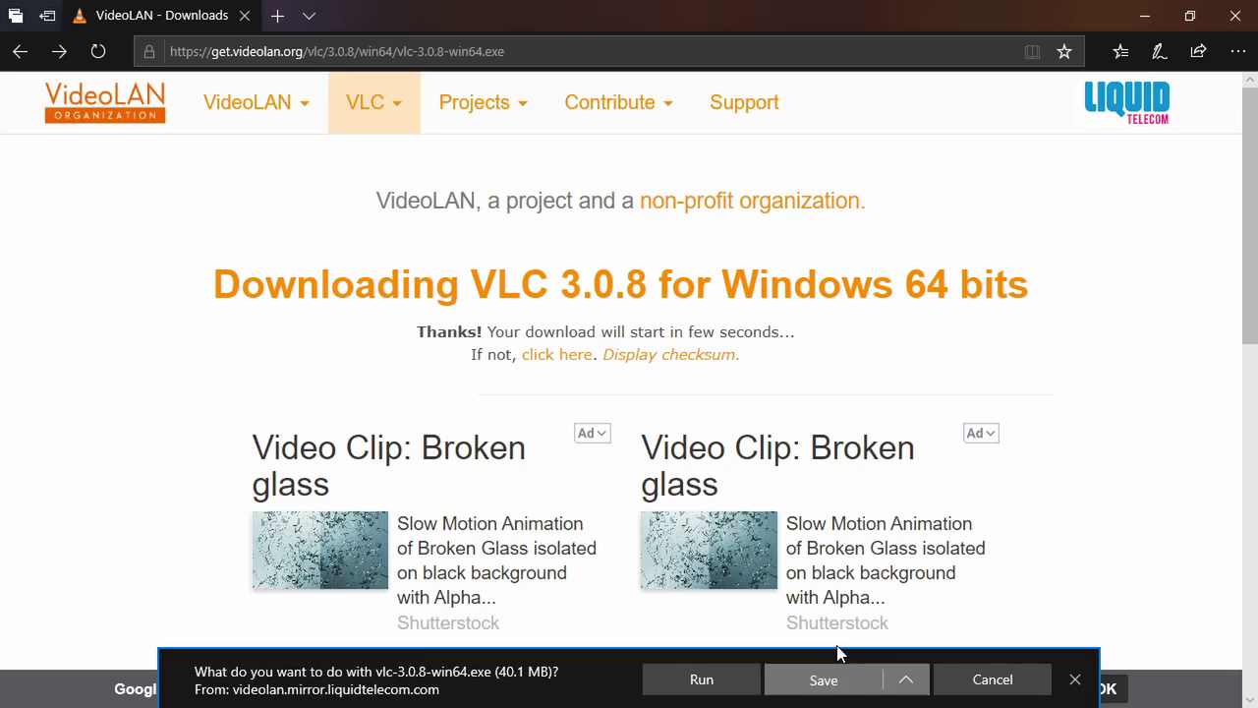
left_click(1032, 501)
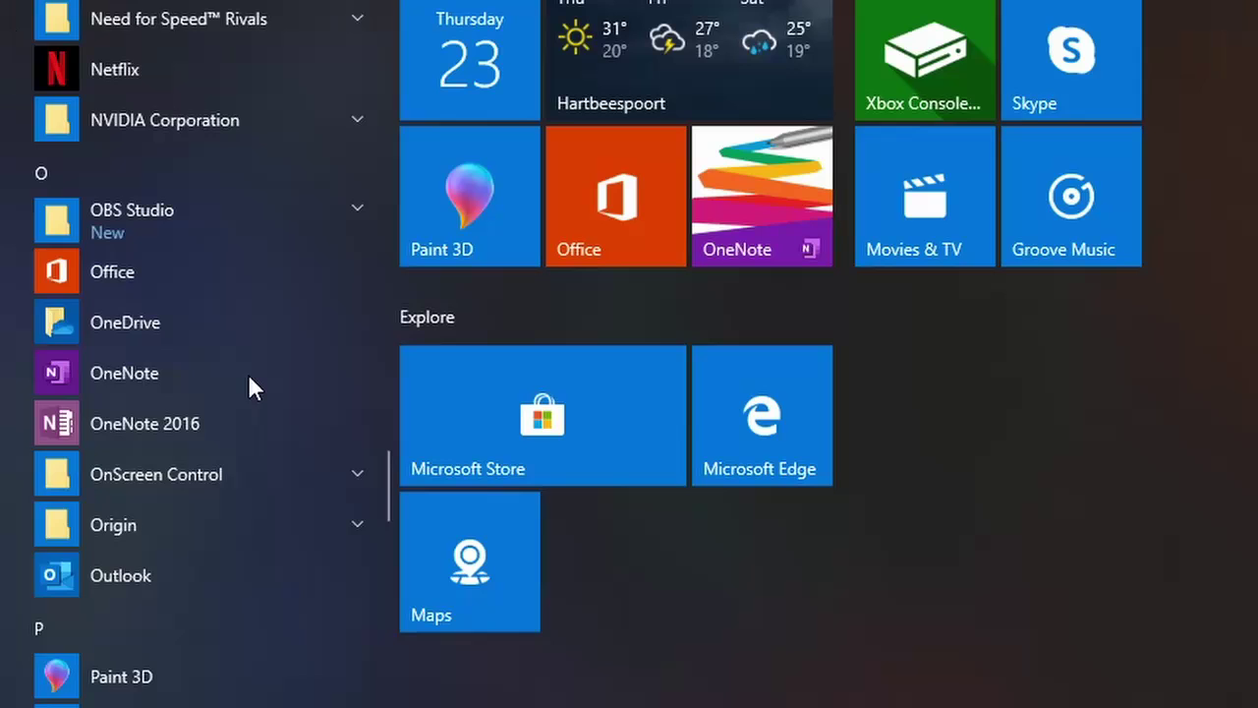
- Find VLC media player in the VideoLAN folder of the Windows app list and choose to uninstall it
scroll(248, 376, "down", 15)
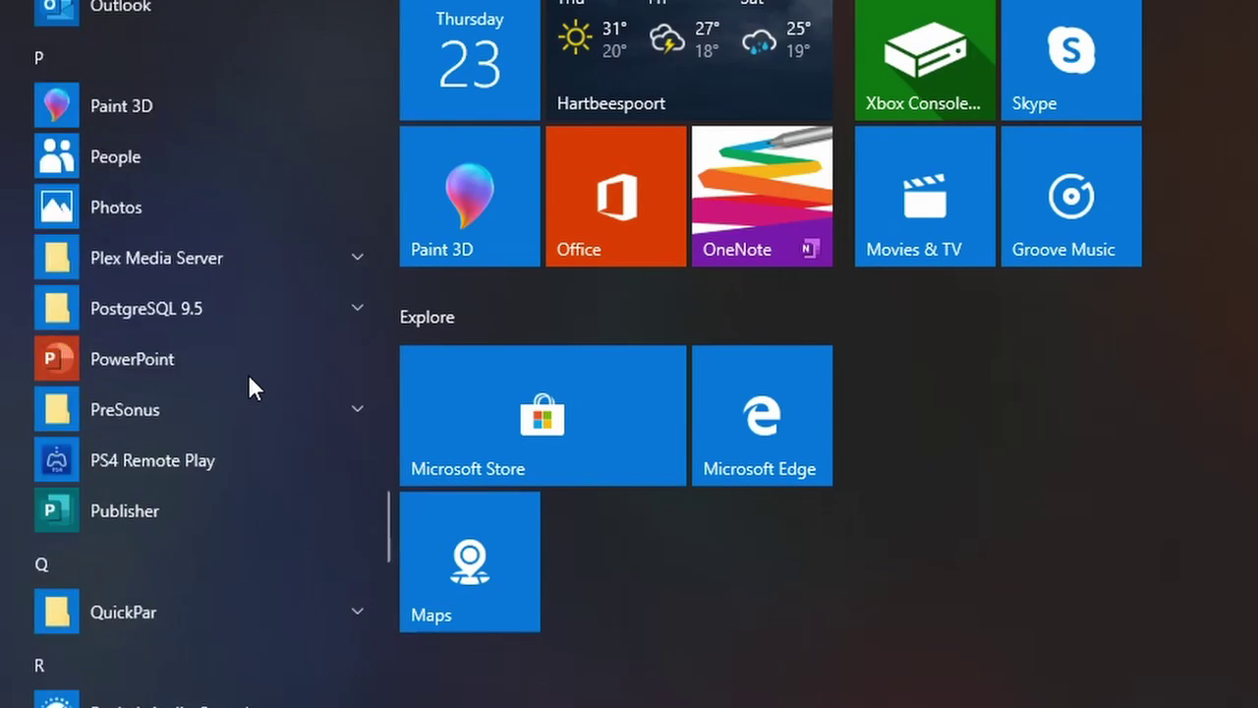
scroll(248, 374, "down", 8)
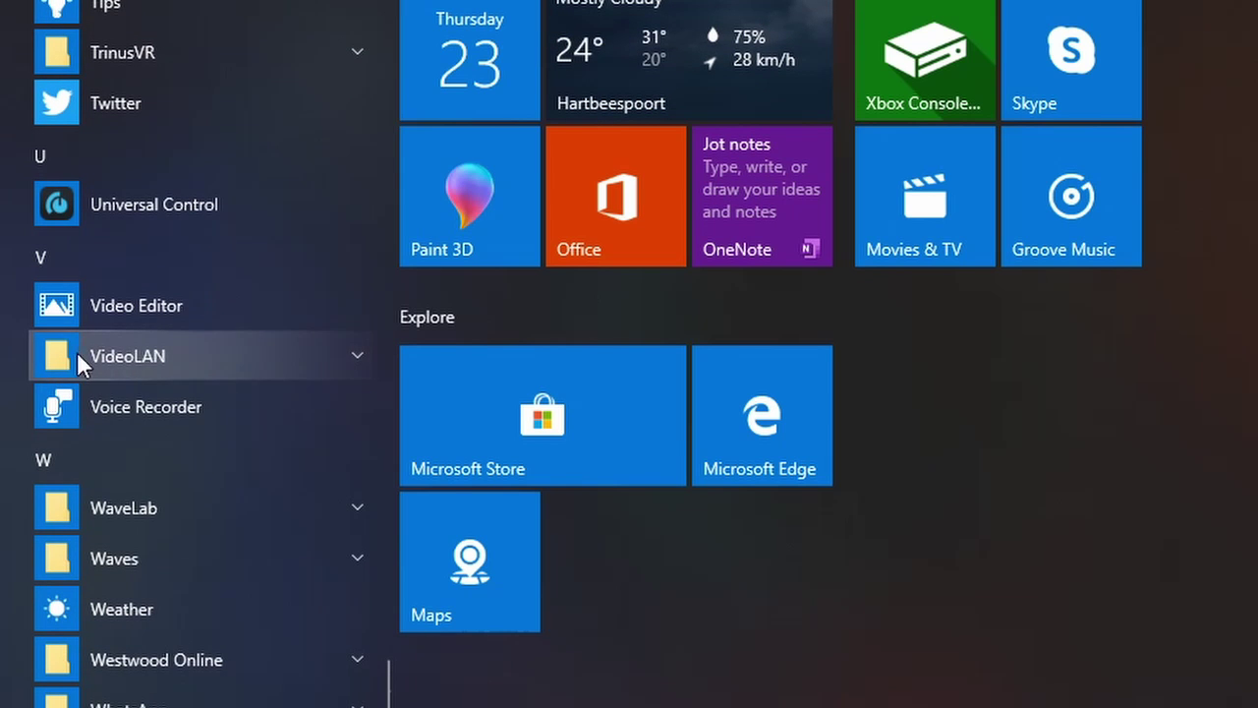
left_click(363, 357)
scroll(128, 330, "down", 3)
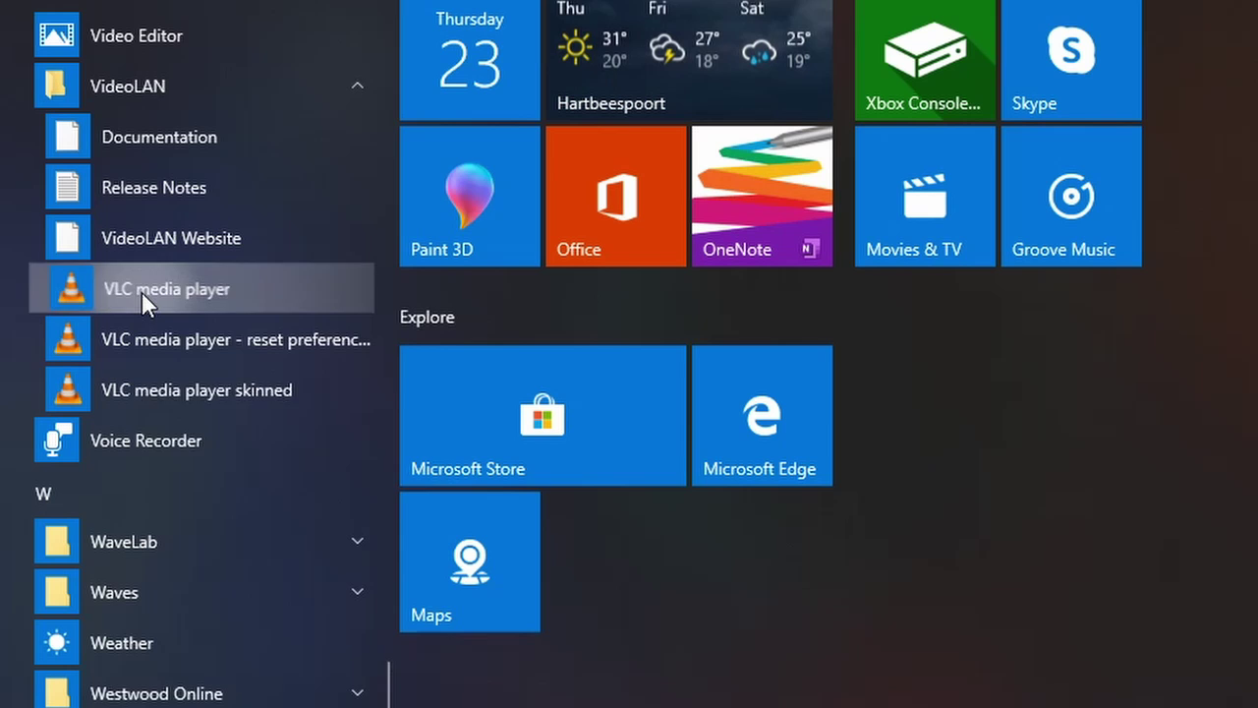
right_click(141, 291)
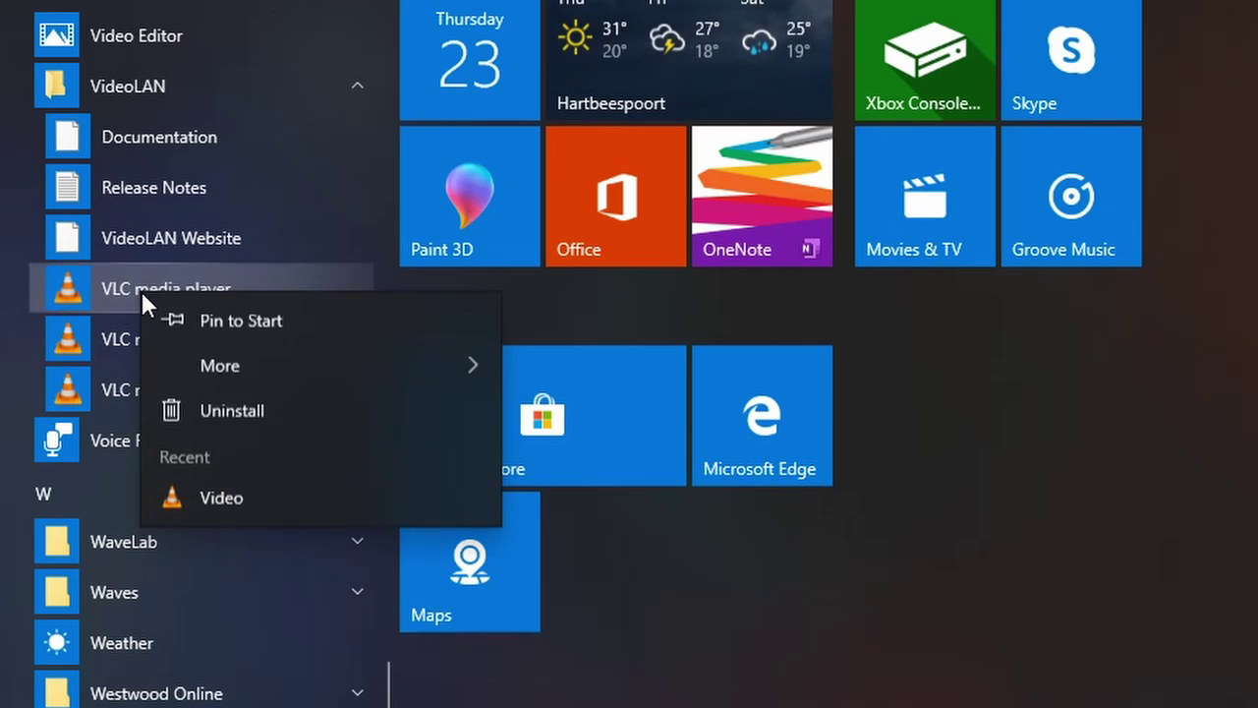
left_click(247, 413)
- Launch the uninstaller for VLC media player from the list of installed programs
scroll(297, 320, "down", 5)
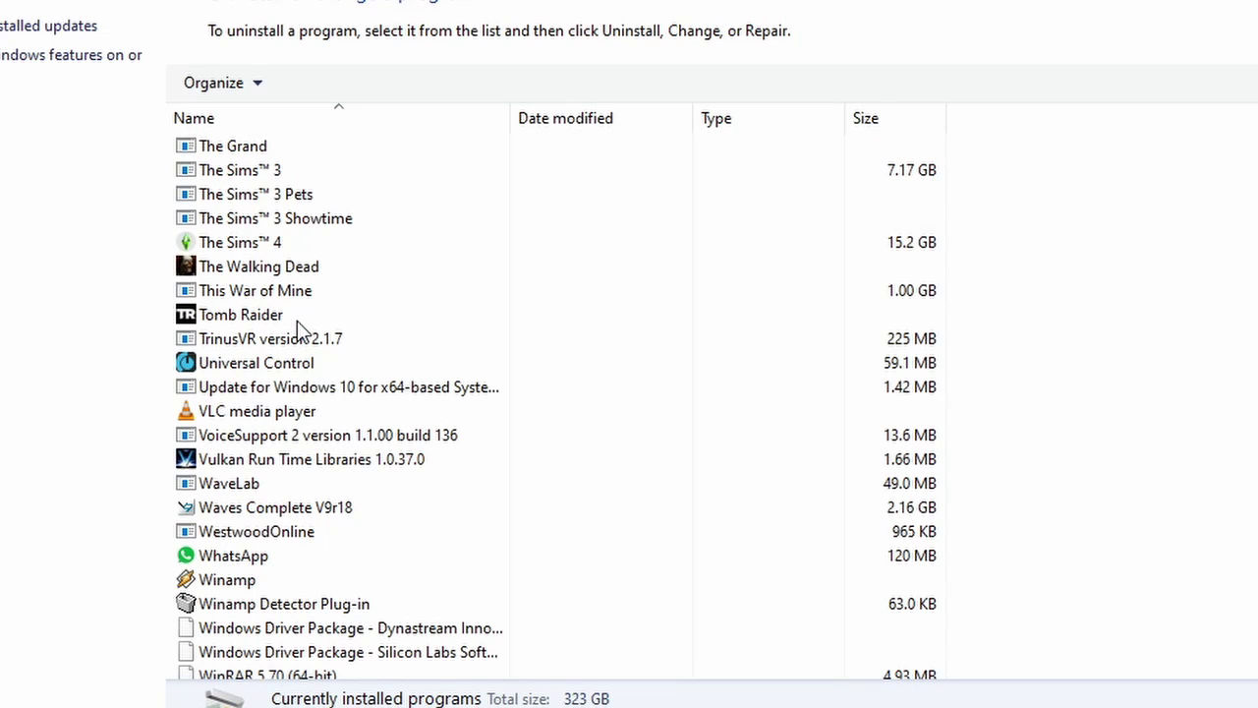
scroll(297, 320, "down", 1)
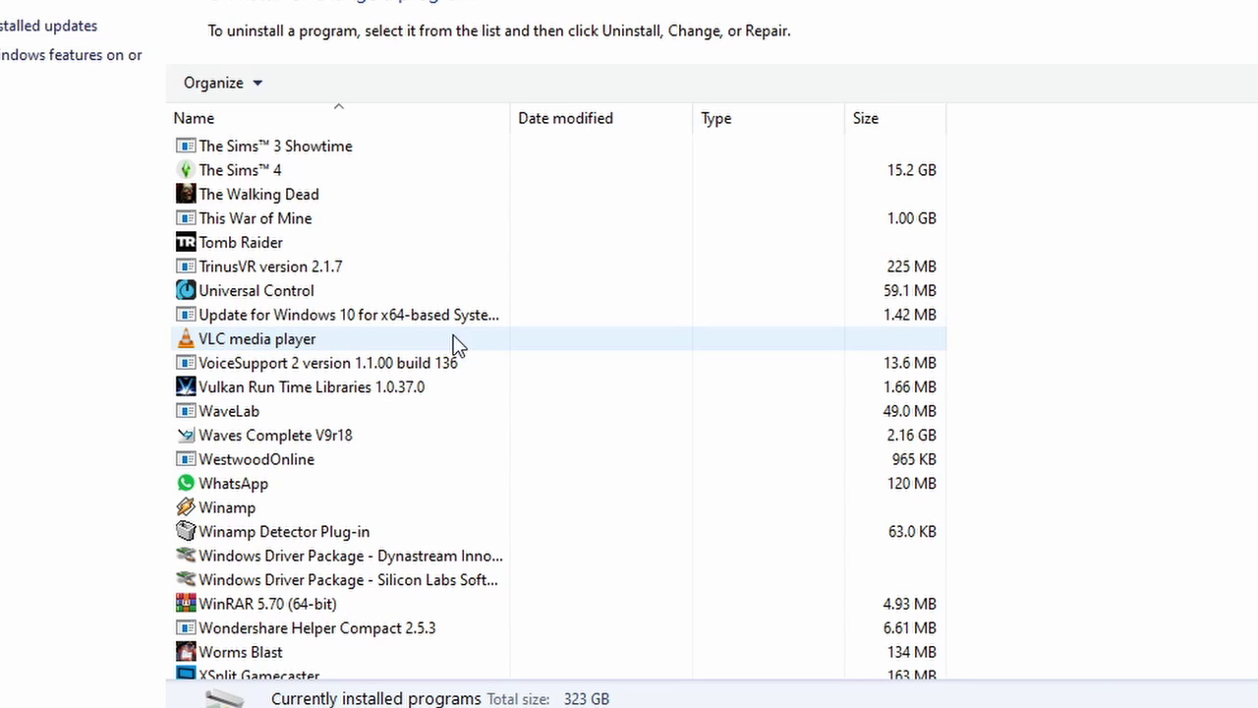
left_click(275, 346)
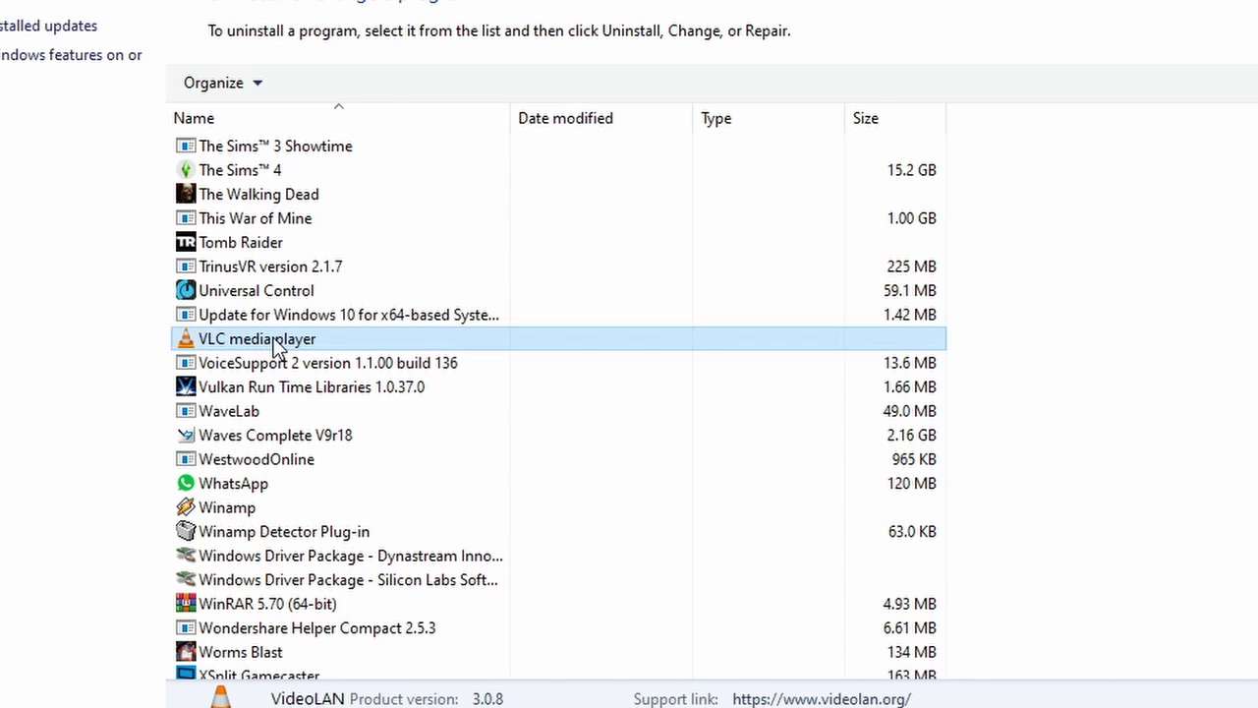
right_click(275, 346)
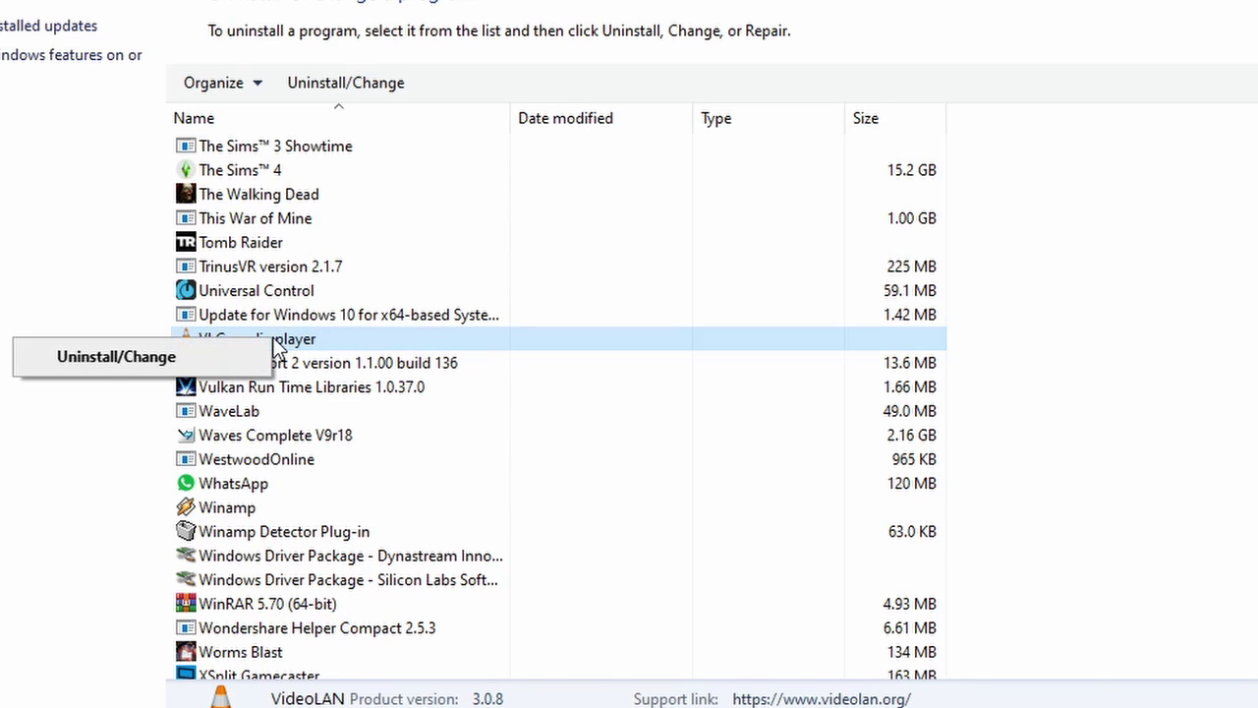
left_click(134, 356)
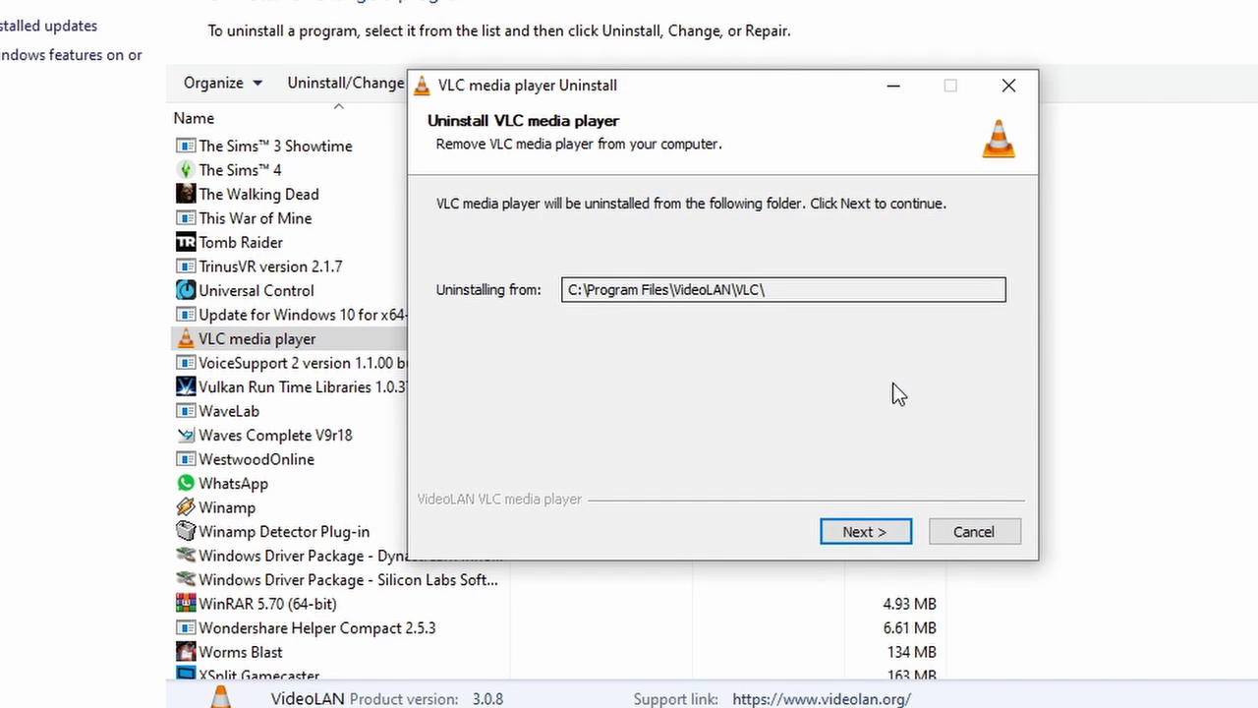
- Uninstall VLC media player with its preferences and cache deleted as well
left_click(864, 532)
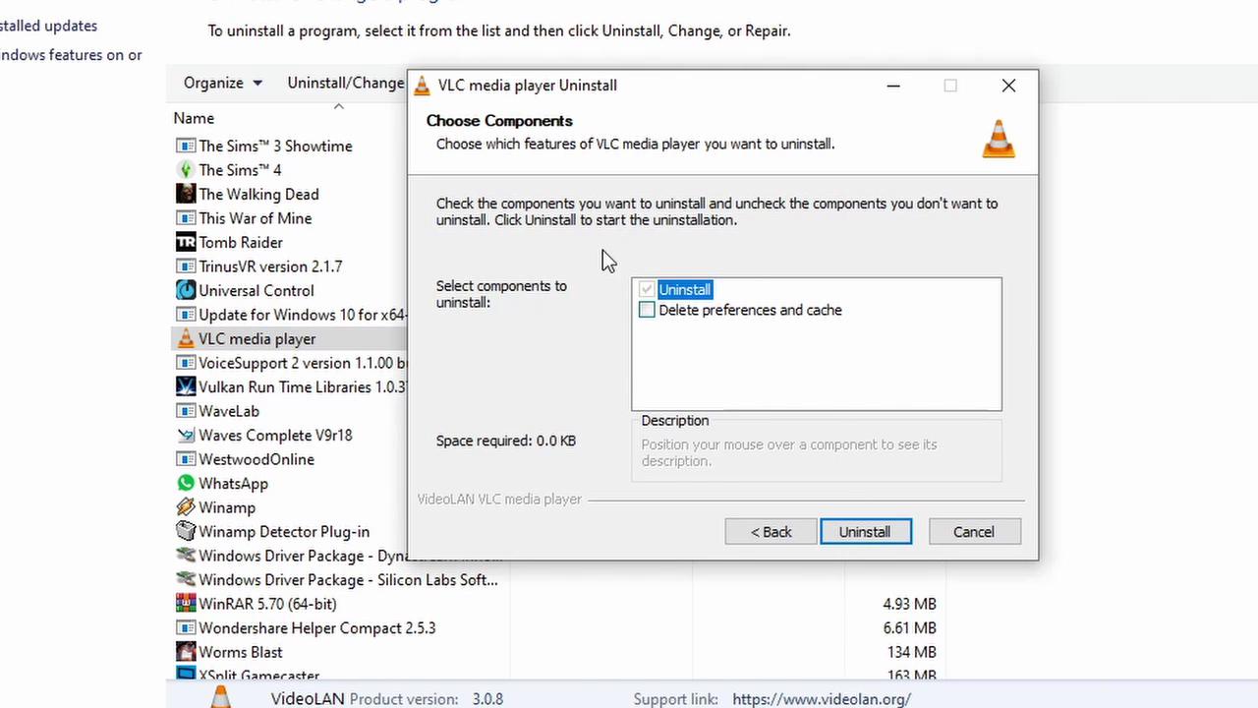
left_click(647, 311)
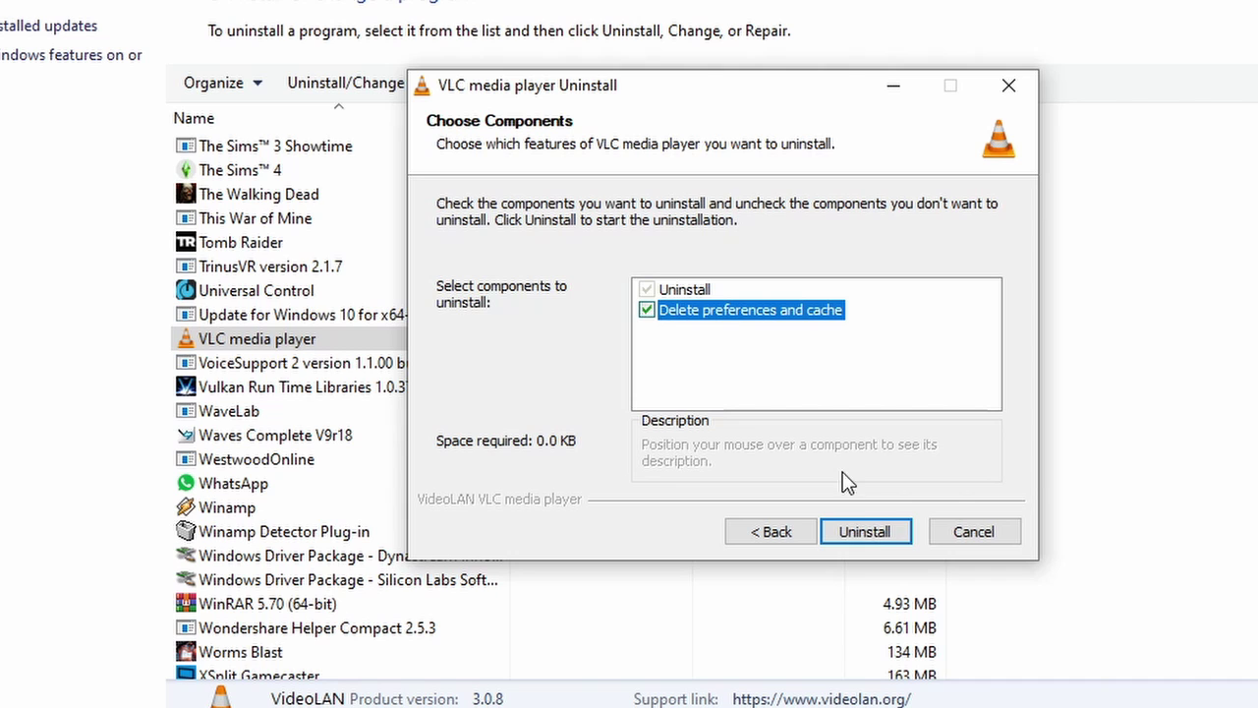
left_click(867, 533)
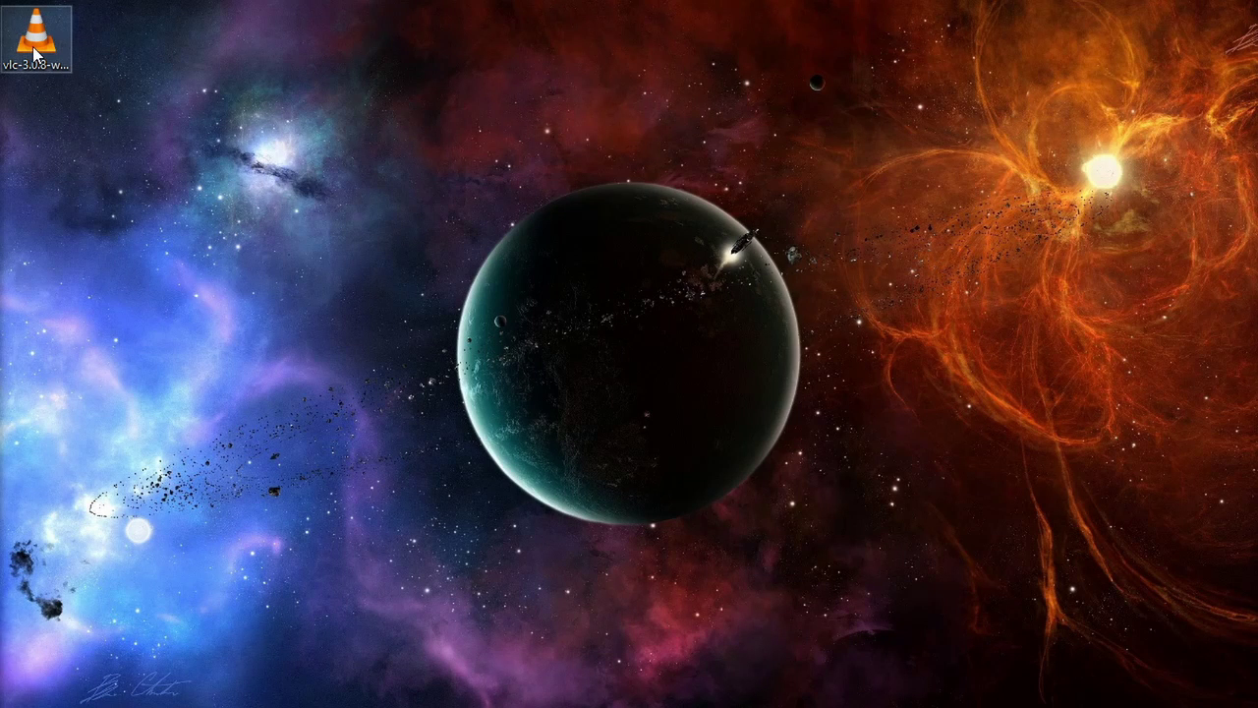
- Run the downloaded VLC 3.0.8 installer from the desktop with English as the installer language
double_click(35, 54)
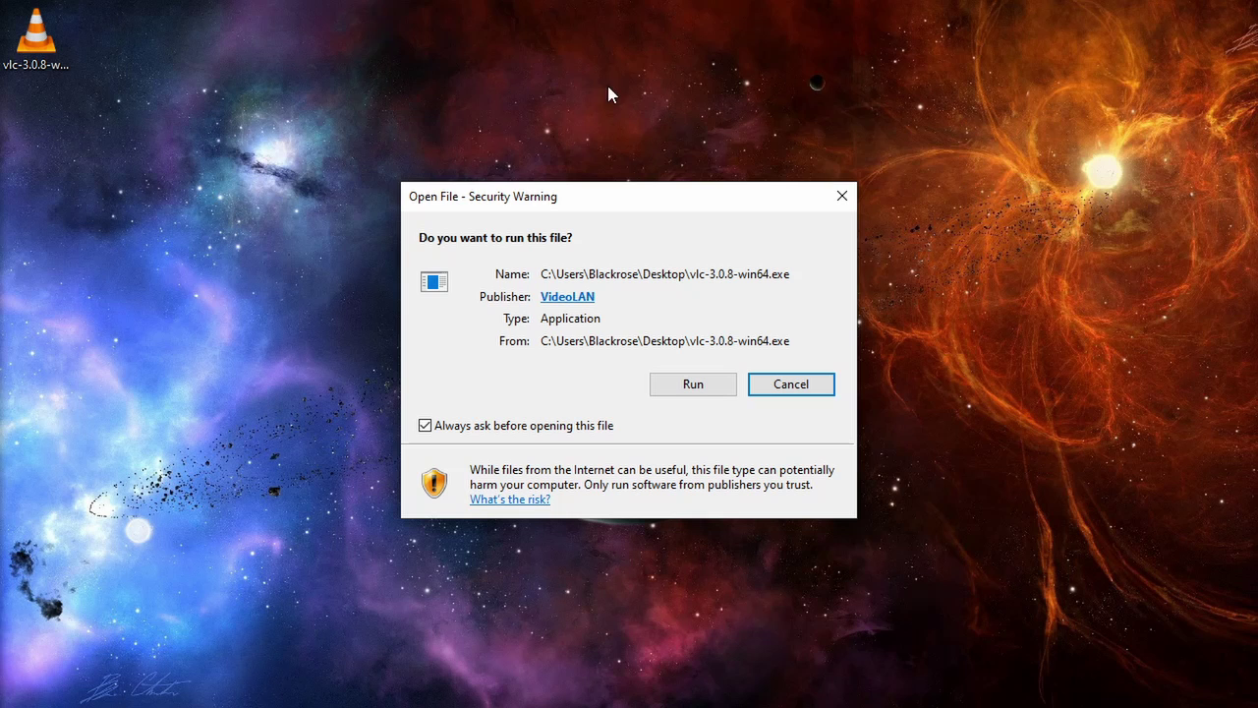
left_click(697, 386)
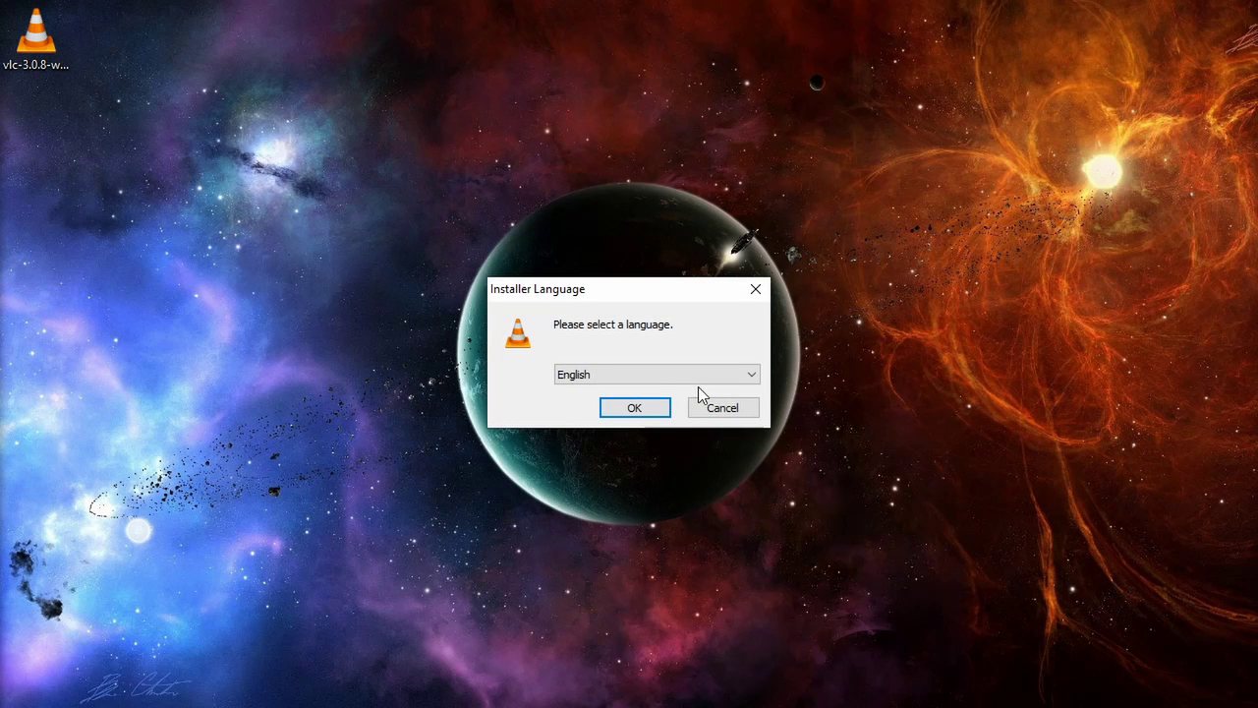
left_click(633, 409)
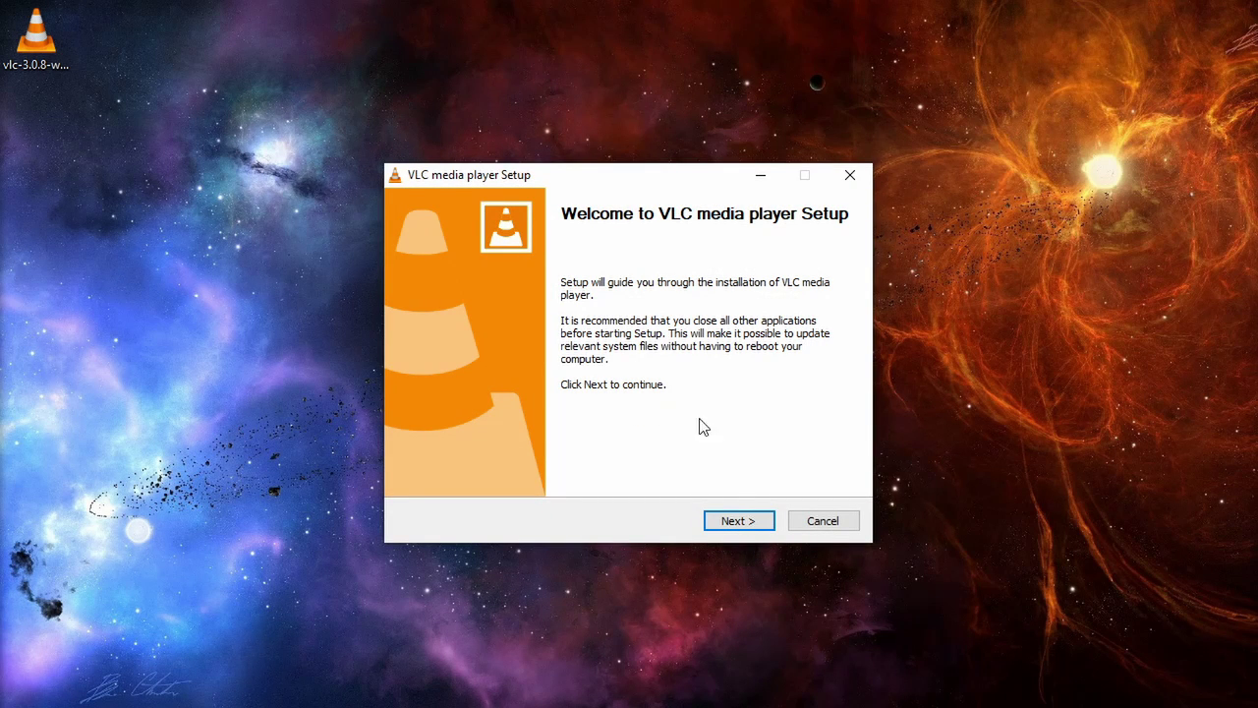
- Install VLC with the preselected components into C:\Program Files\VideoLAN\VLC and finish setup with Run VLC media player enabled
left_click(728, 522)
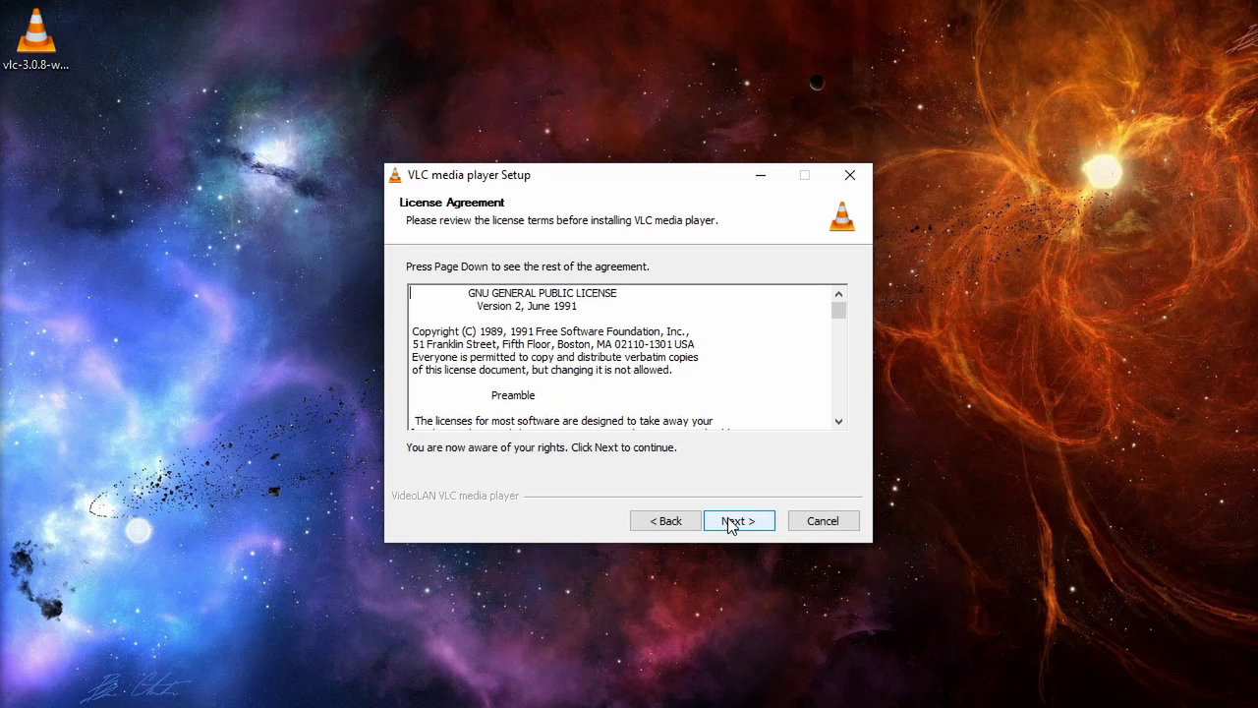
left_click(728, 522)
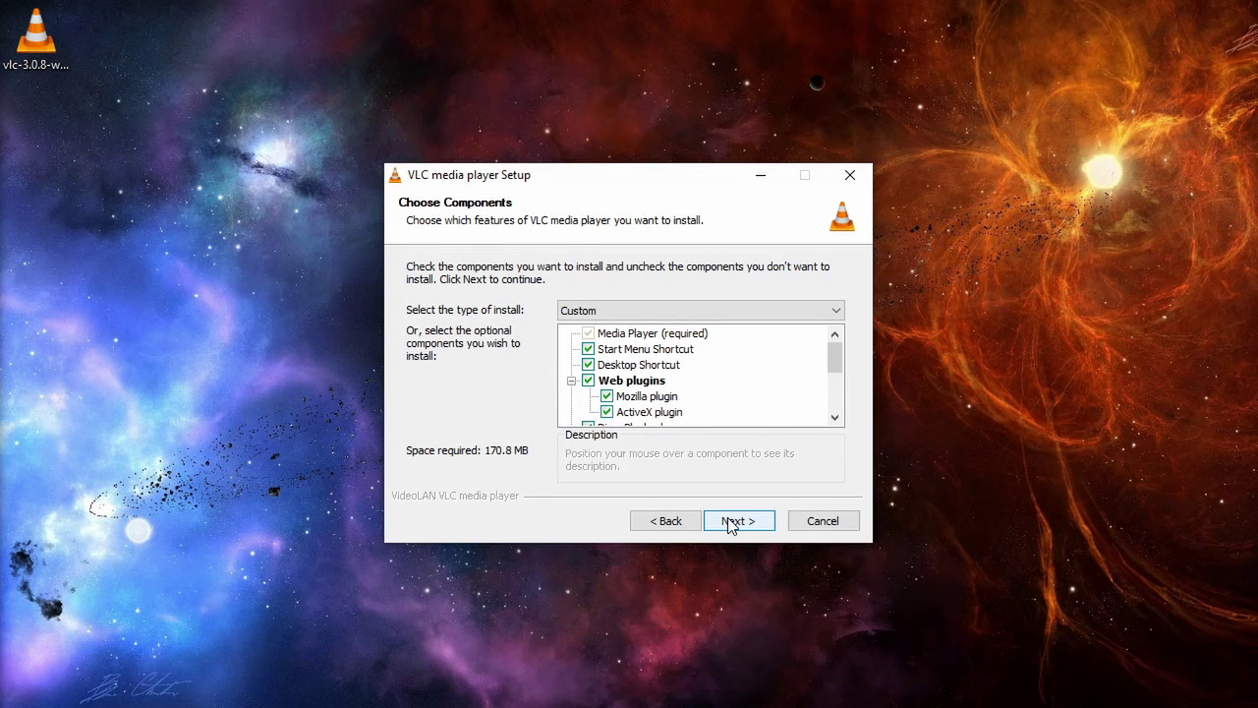
left_click(729, 522)
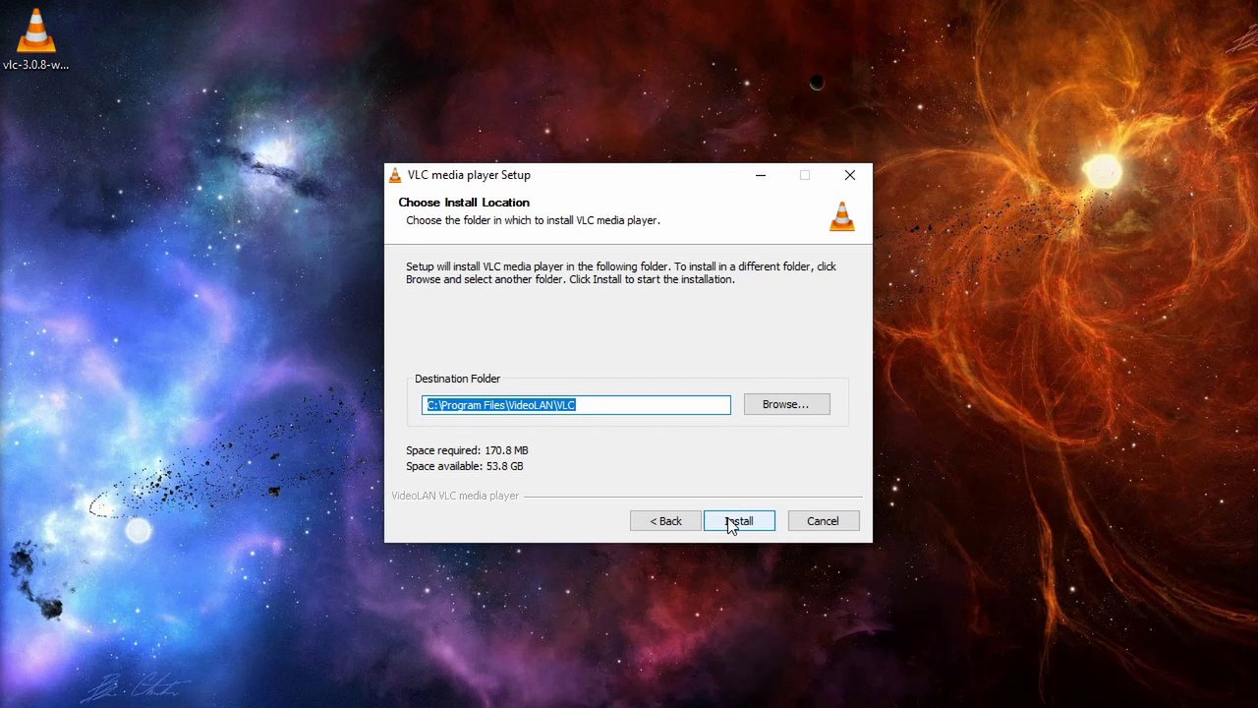
left_click(728, 520)
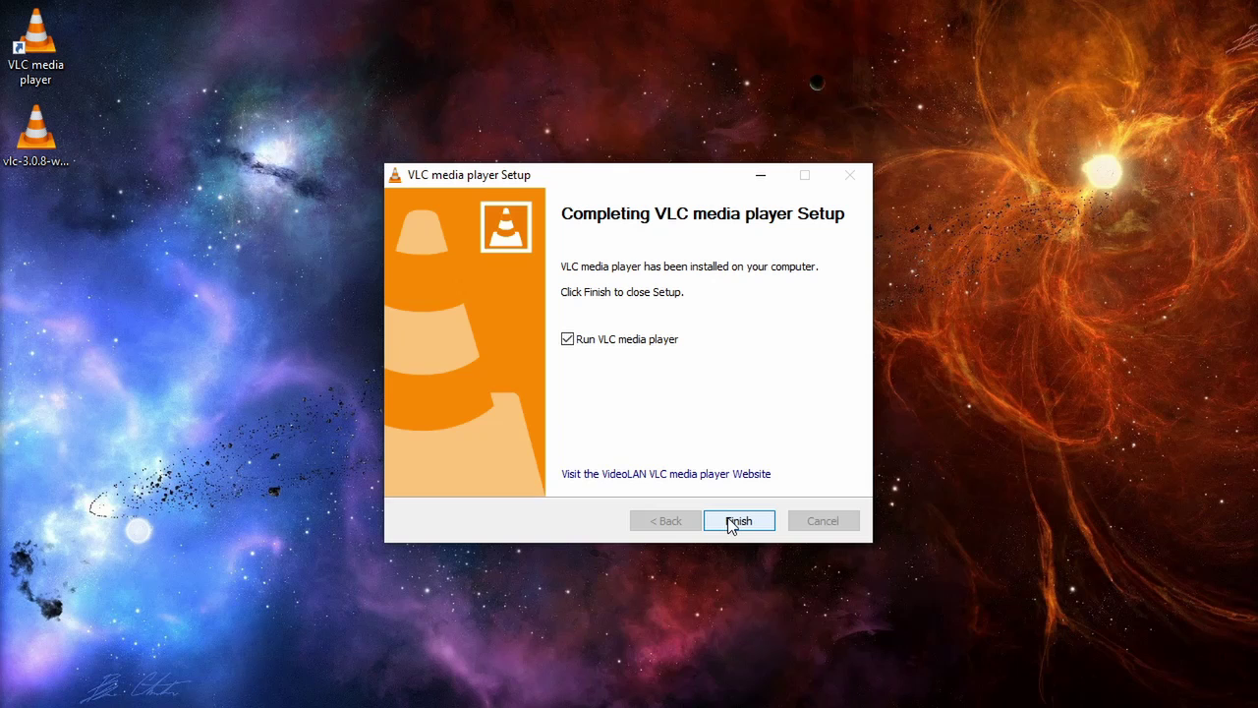
left_click(730, 522)
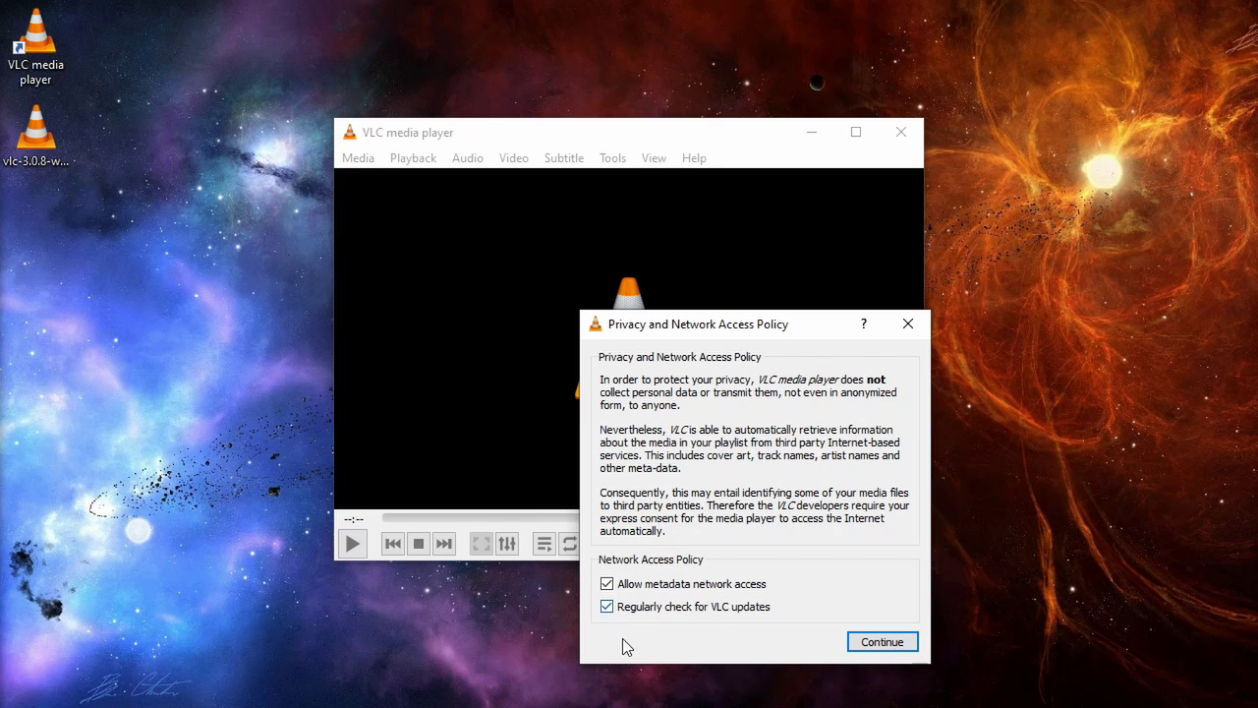
- Accept the network access policy with metadata access and update checks allowed, and test playback of Video.mov
left_click(882, 642)
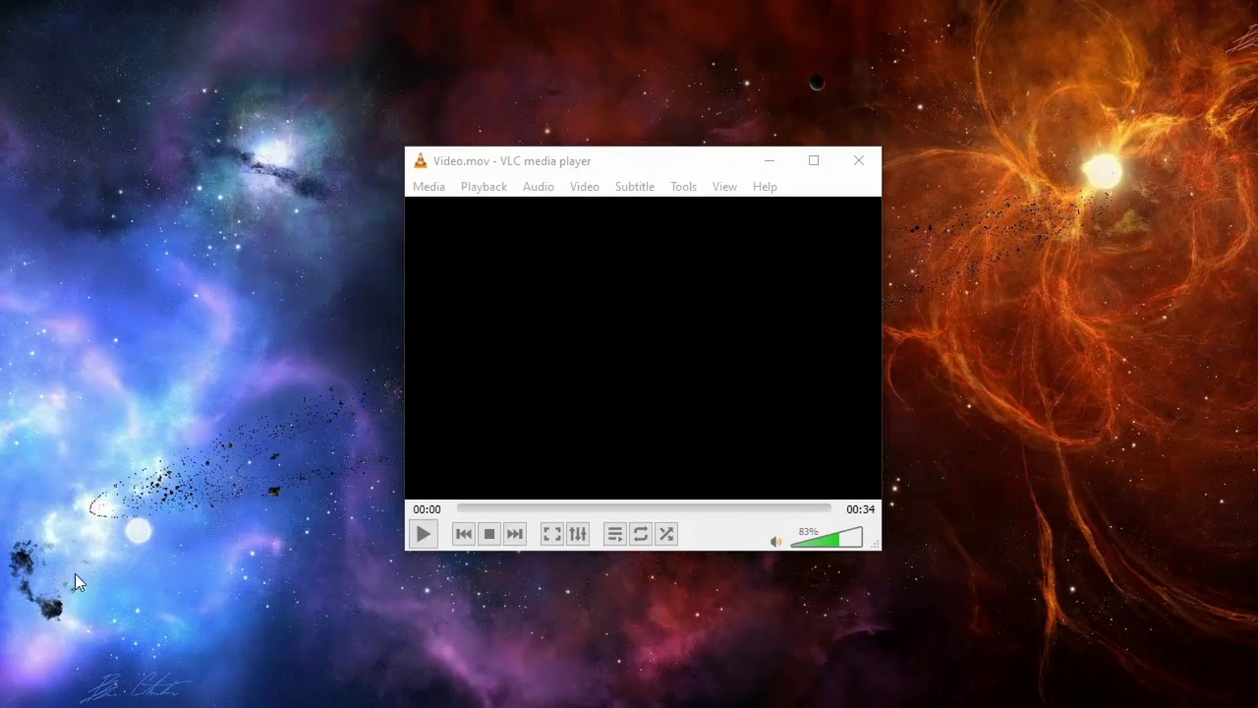
left_click(423, 534)
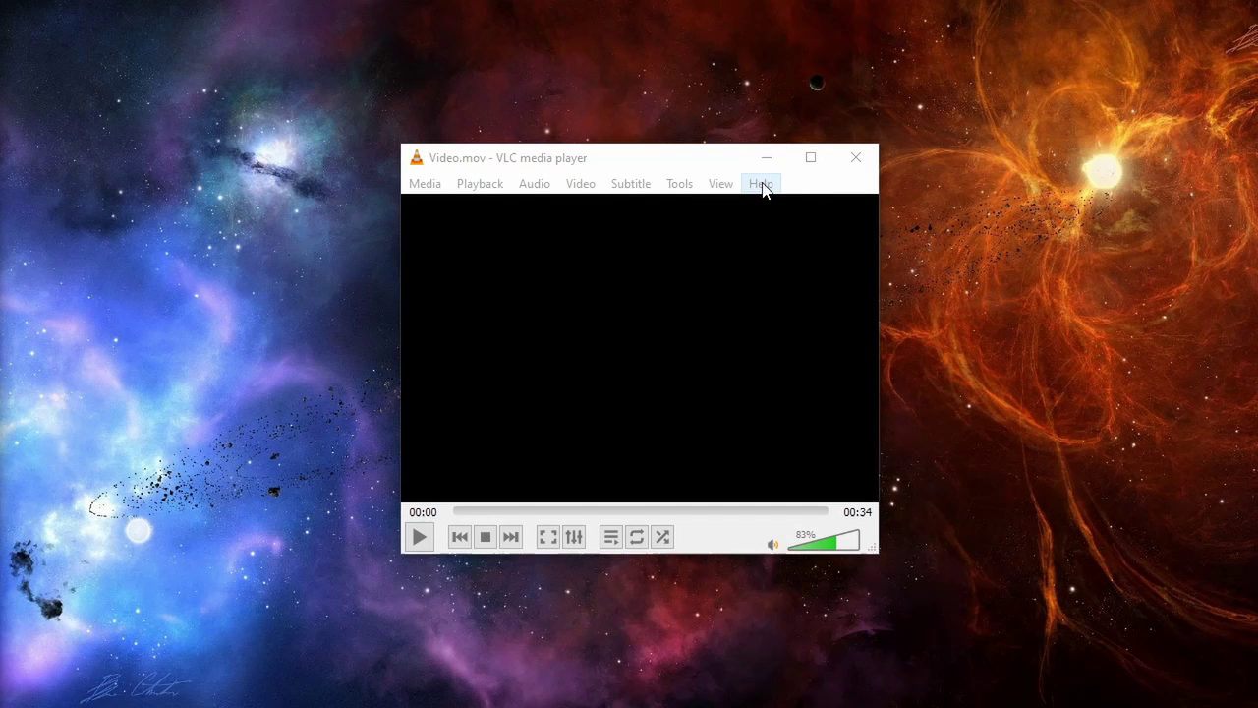
- Check the installed VLC version in the About information and close it
left_click(764, 190)
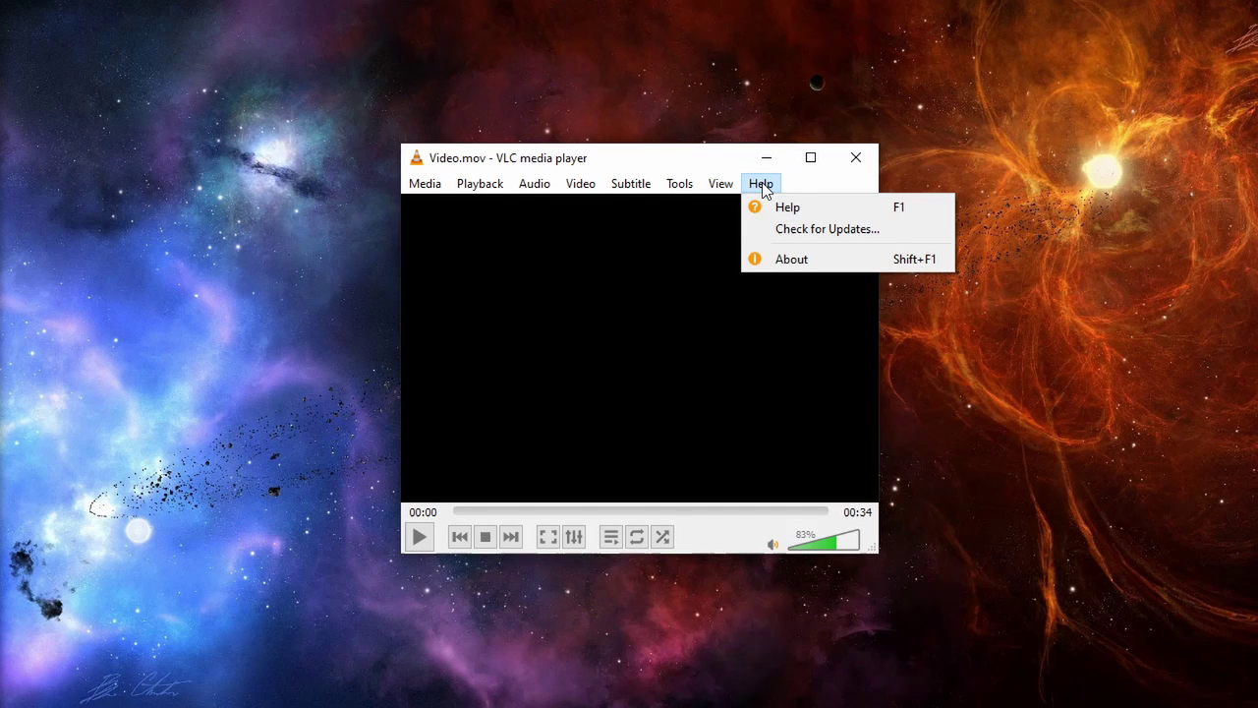
left_click(778, 259)
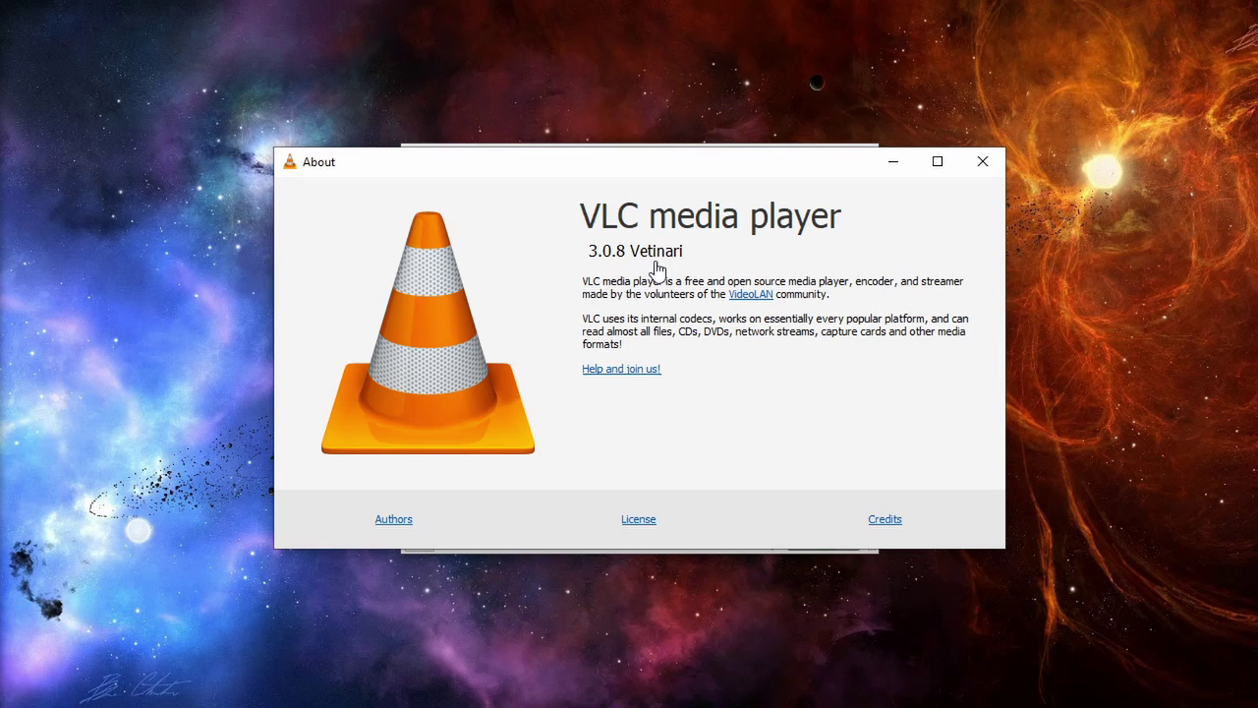
left_click(976, 162)
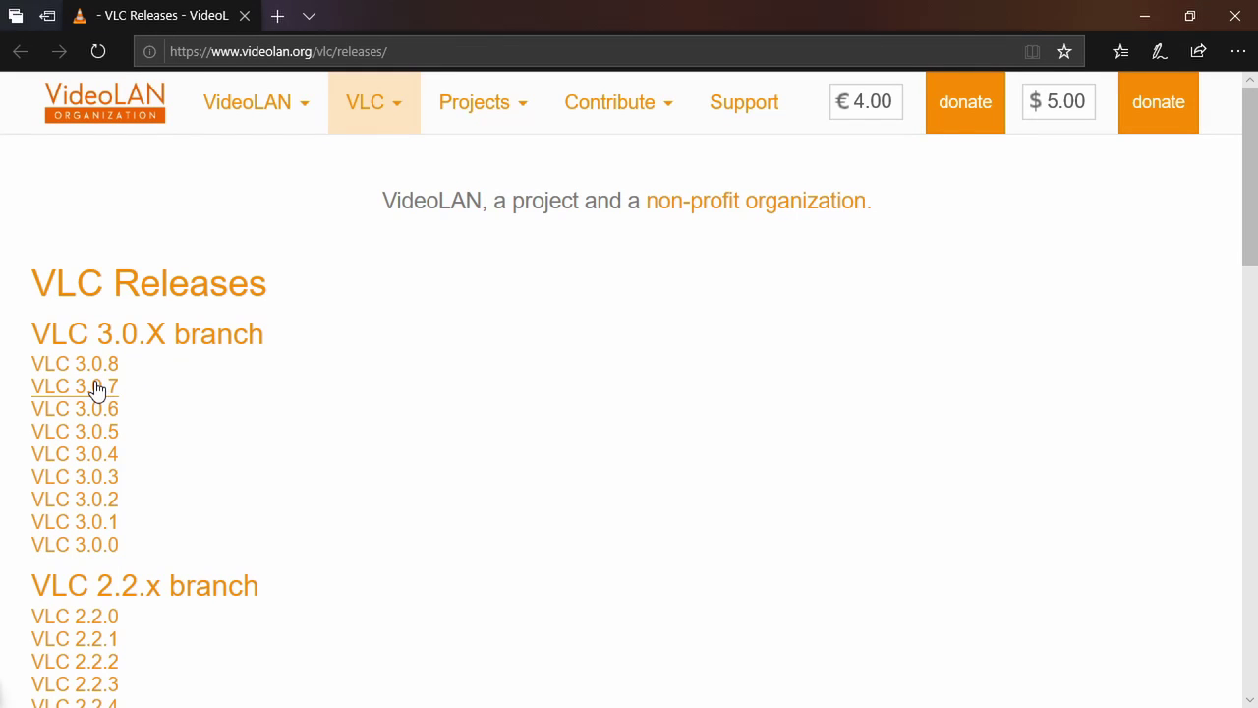
- Open the VLC 3.0.7 release page on the VideoLAN site and download its Windows version
left_click(99, 390)
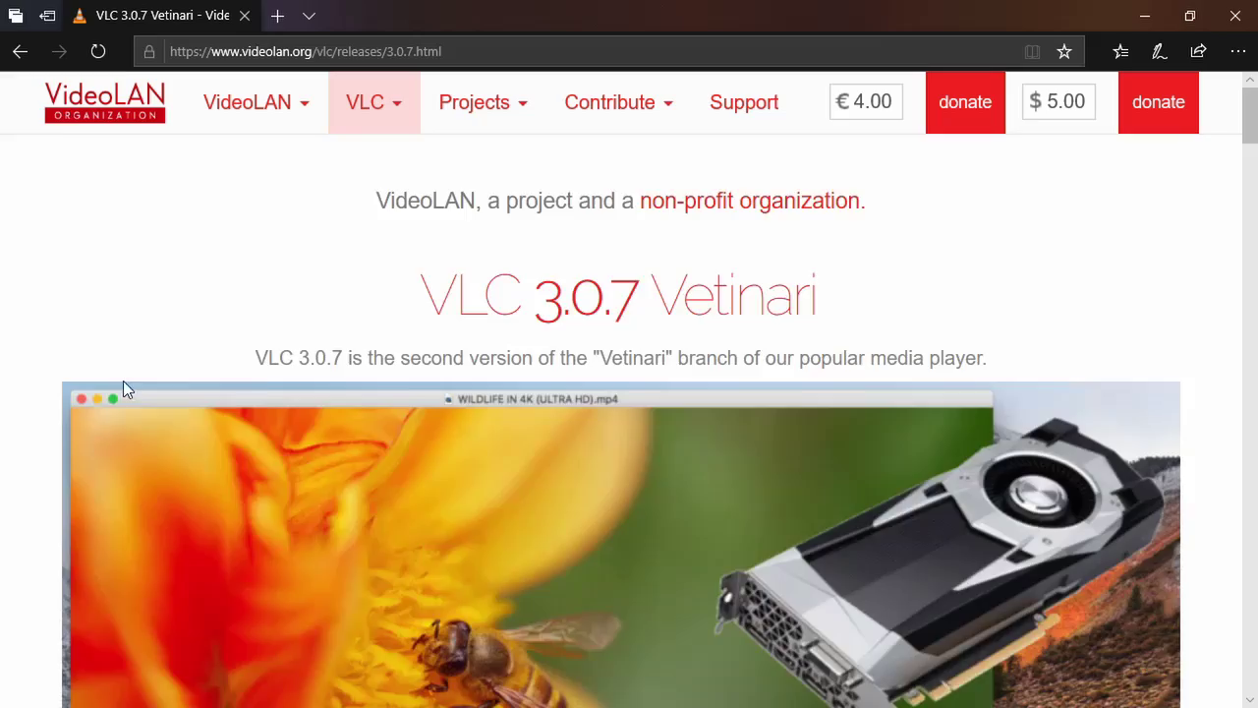
scroll(632, 413, "down", 20)
scroll(632, 413, "down", 15)
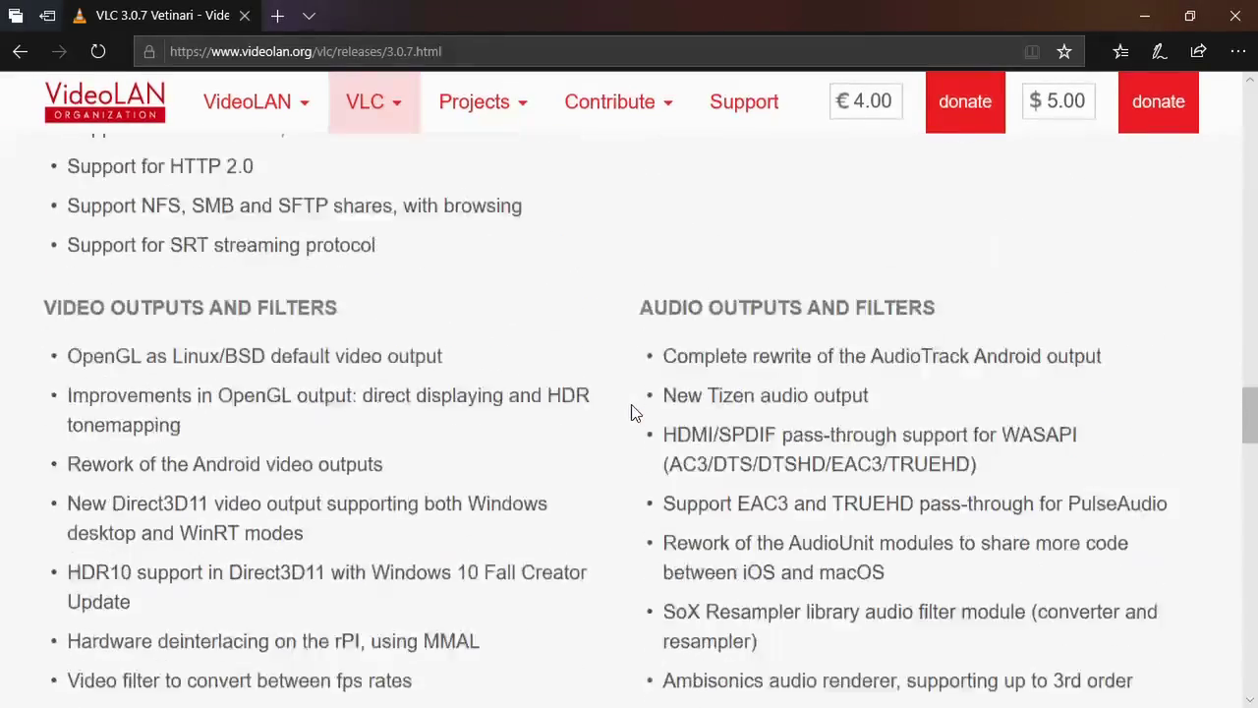
scroll(632, 413, "down", 2)
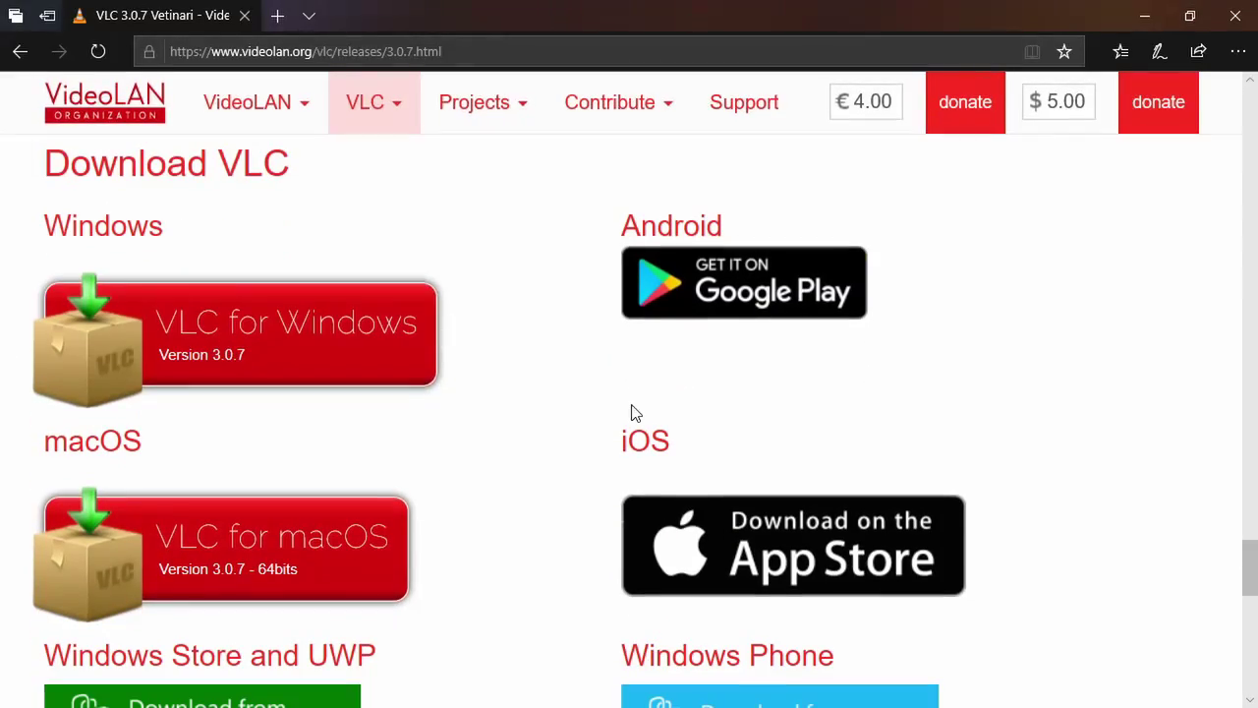
left_click(251, 352)
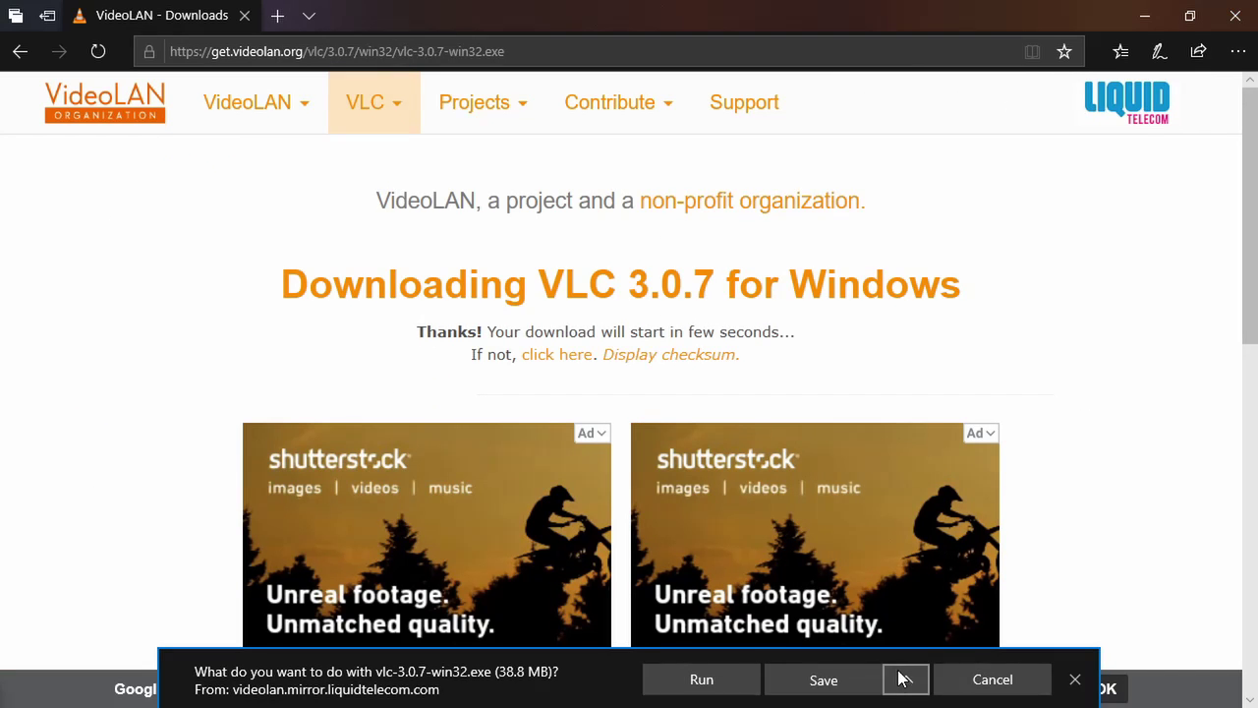